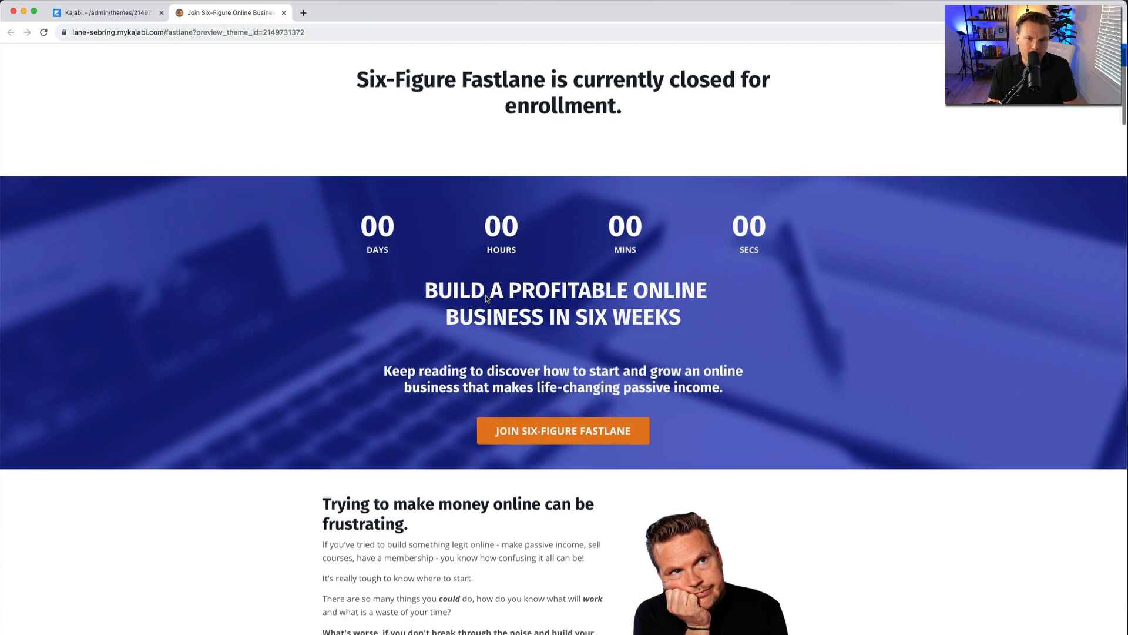
Compare the countdown hero section in the live page preview with the same section in the page editor.
{"action": "scroll", "coordinate": [485, 297], "scroll_direction": "down", "scroll_amount": 15}
{"action": "scroll", "coordinate": [486, 296], "scroll_direction": "up", "scroll_amount": 15}
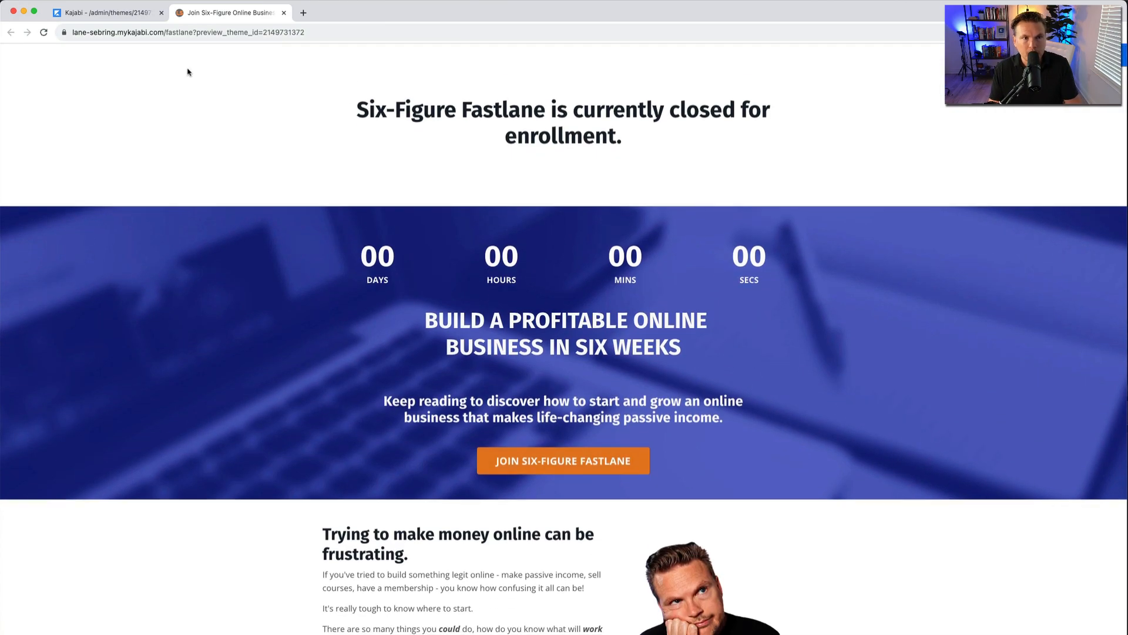
{"action": "left_click", "coordinate": [104, 12]}
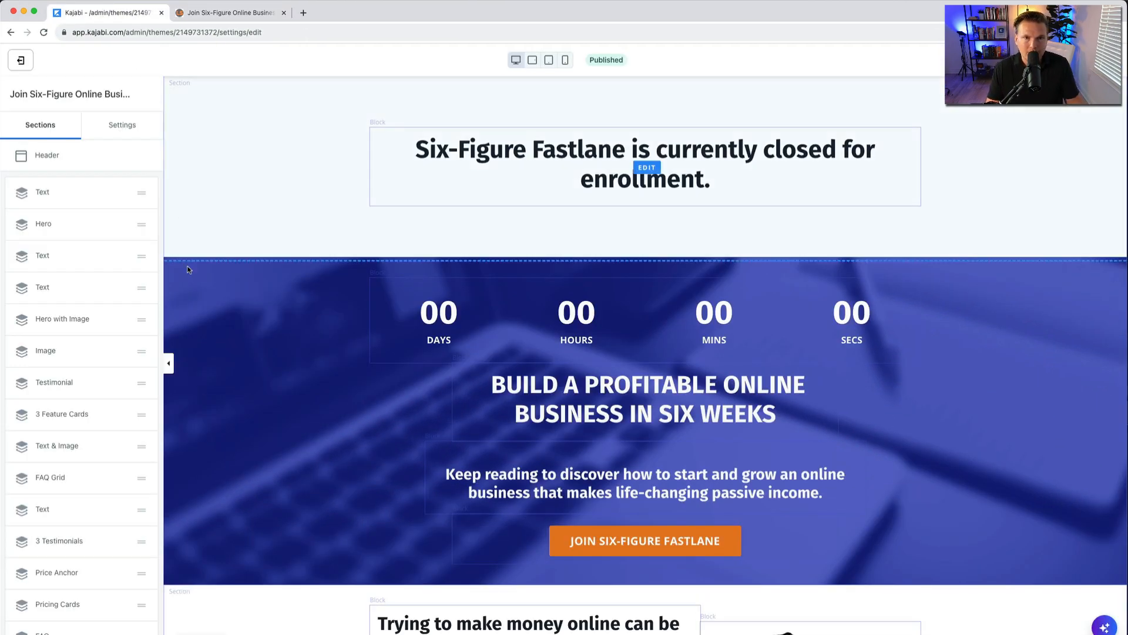
{"action": "scroll", "coordinate": [342, 337], "scroll_direction": "down", "scroll_amount": 3}
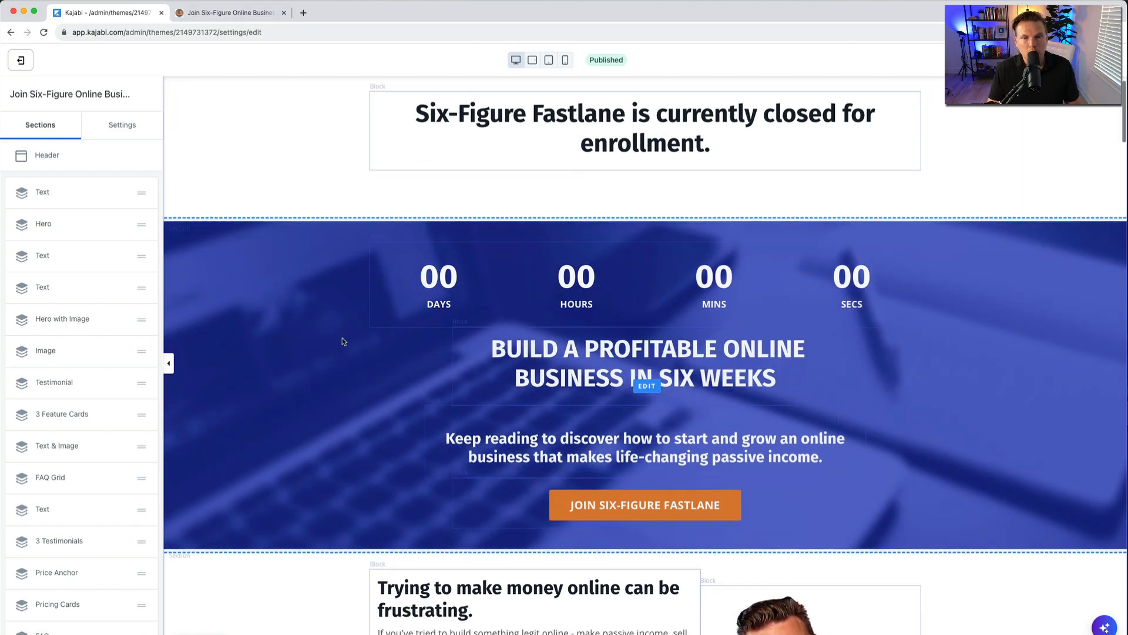
{"action": "scroll", "coordinate": [342, 337], "scroll_direction": "down", "scroll_amount": 1}
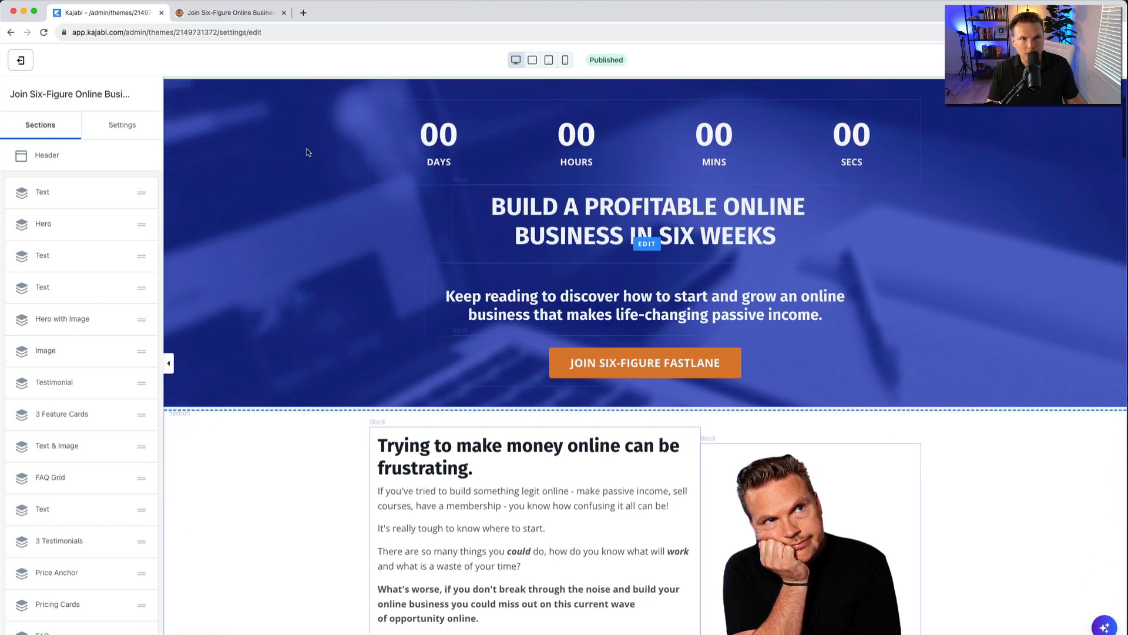
{"action": "left_click", "coordinate": [232, 12]}
{"action": "scroll", "coordinate": [339, 137], "scroll_direction": "down", "scroll_amount": 2}
{"action": "scroll", "coordinate": [340, 136], "scroll_direction": "up", "scroll_amount": 2}
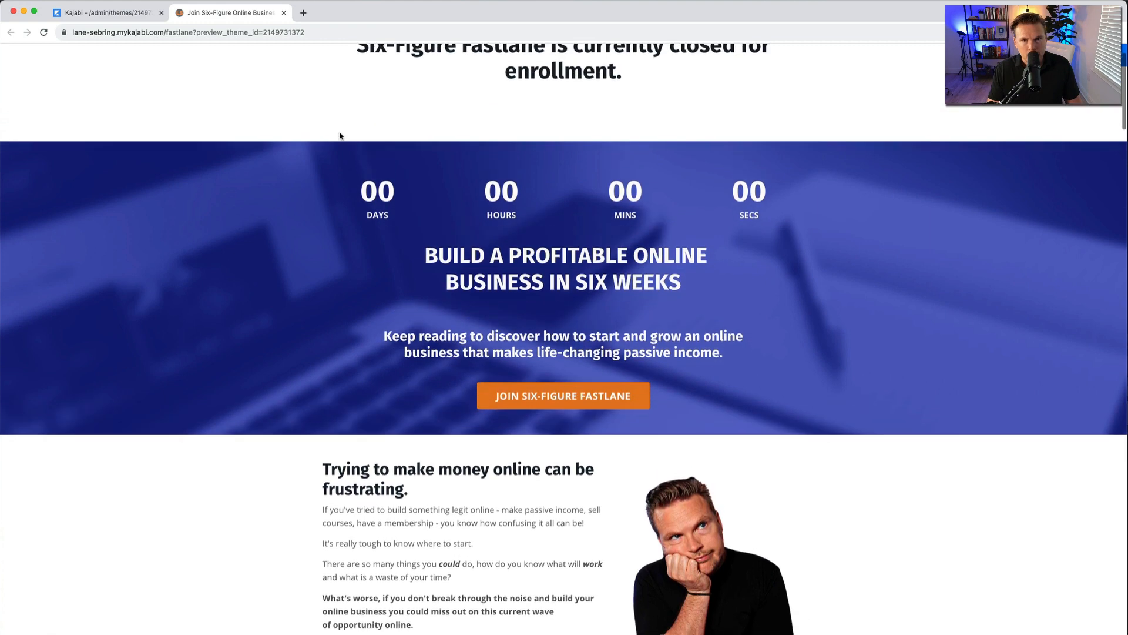
{"action": "scroll", "coordinate": [339, 136], "scroll_direction": "down", "scroll_amount": 2}
{"action": "scroll", "coordinate": [340, 136], "scroll_direction": "down", "scroll_amount": 2}
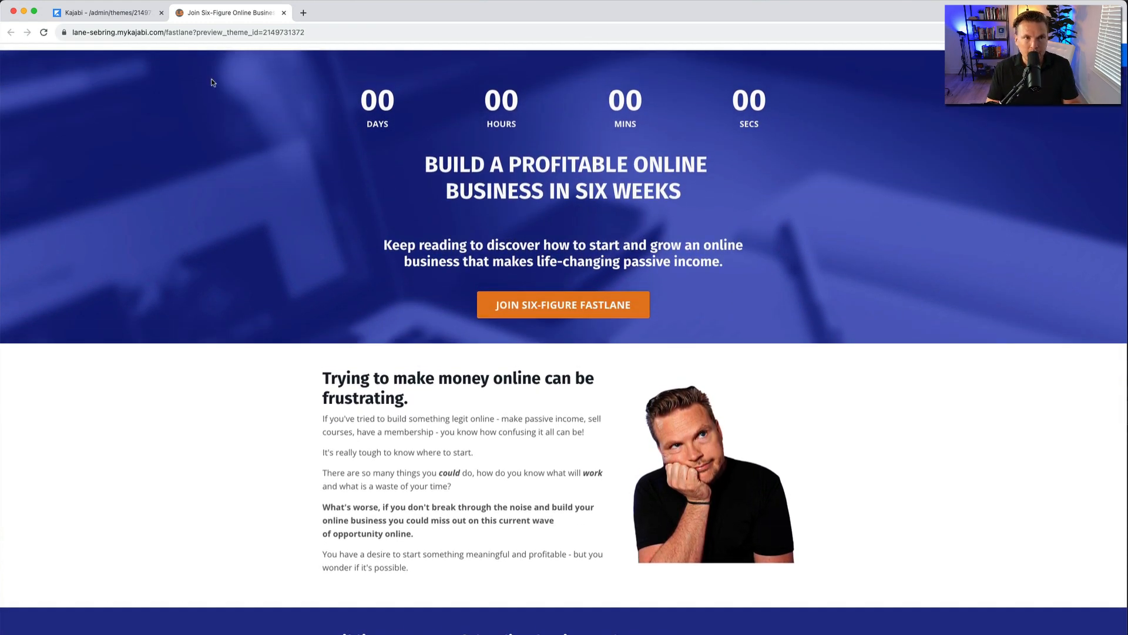
{"action": "left_click", "coordinate": [114, 19]}
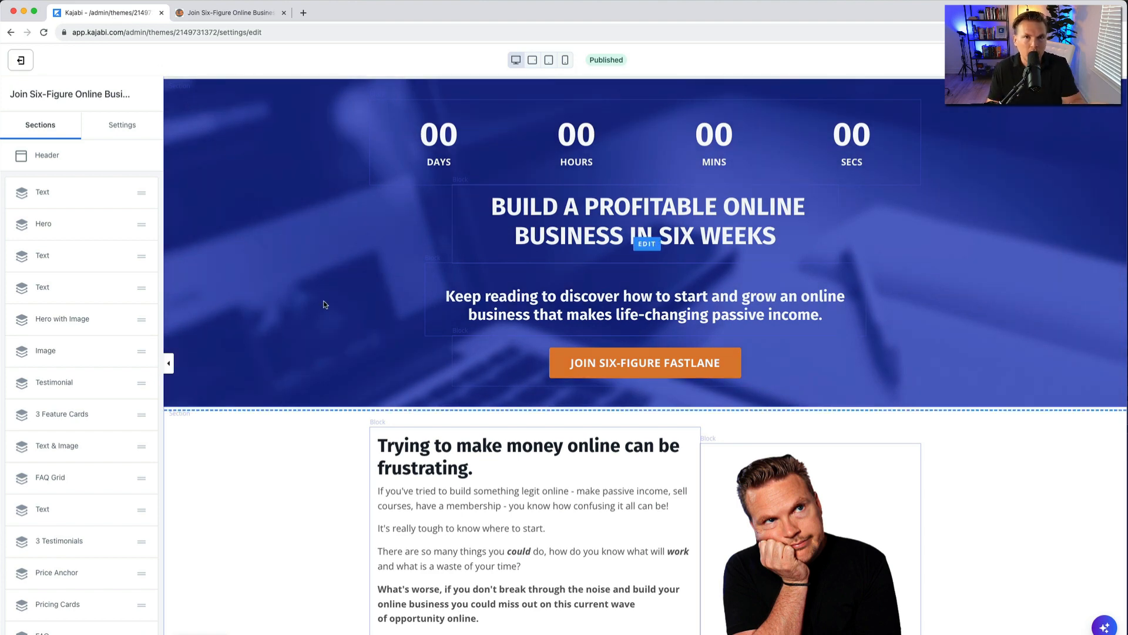
{"action": "left_click", "coordinate": [230, 17]}
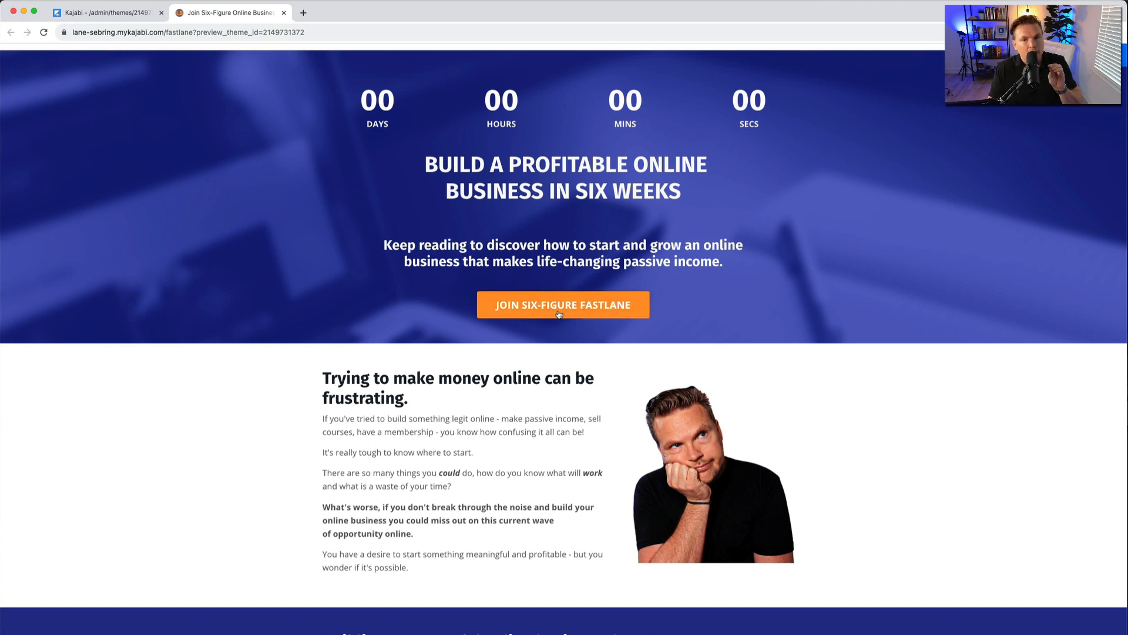
{"action": "left_click", "coordinate": [106, 12]}
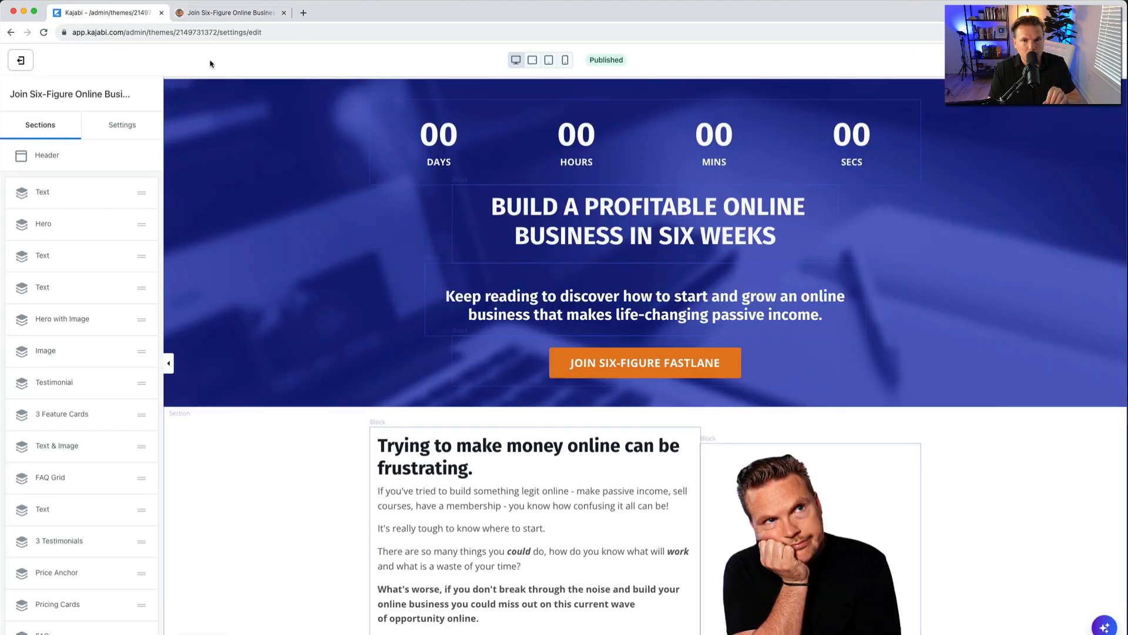
Open the Hero section's Call to Action block and examine its button settings.
{"action": "left_click", "coordinate": [322, 259]}
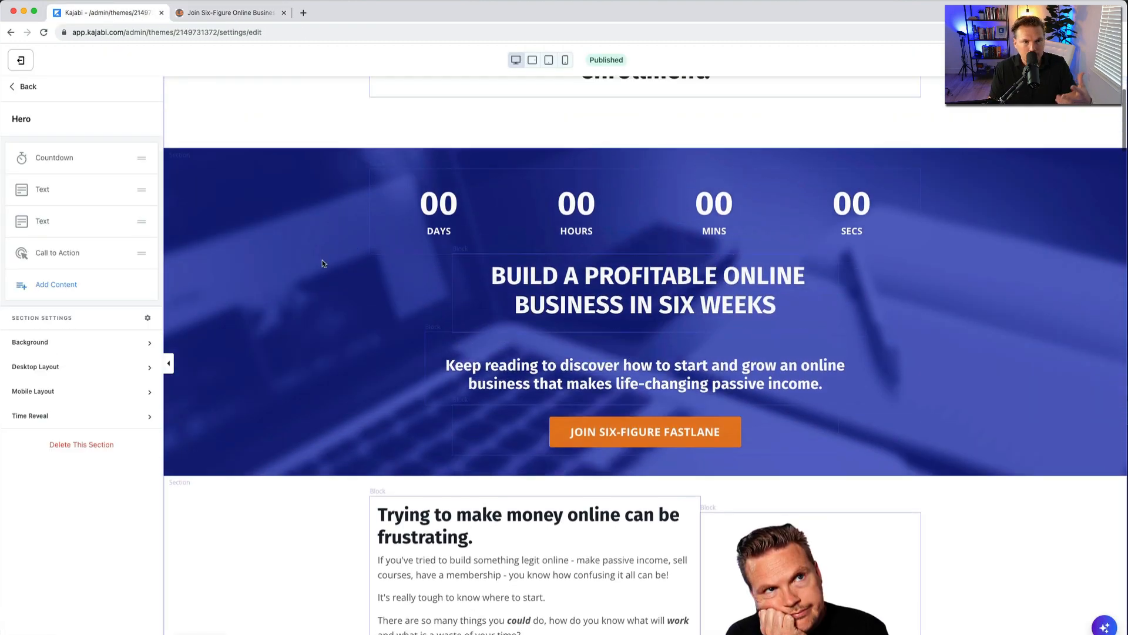
{"action": "left_click", "coordinate": [26, 87]}
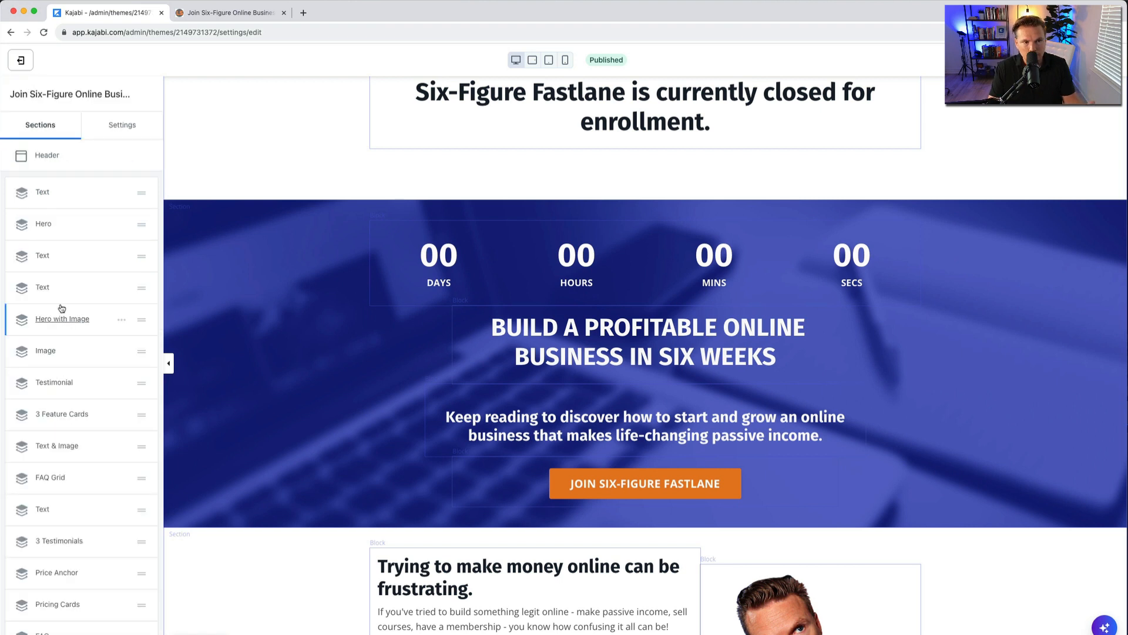
{"action": "scroll", "coordinate": [56, 311], "scroll_direction": "down", "scroll_amount": 5}
{"action": "scroll", "coordinate": [73, 349], "scroll_direction": "up", "scroll_amount": 5}
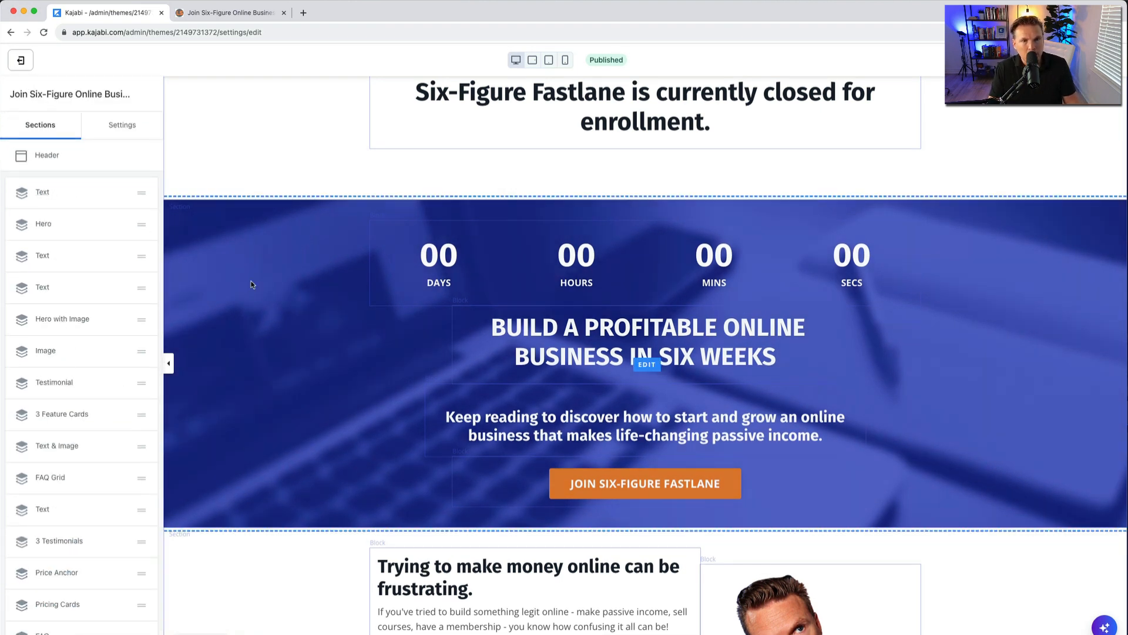
{"action": "left_click", "coordinate": [322, 328]}
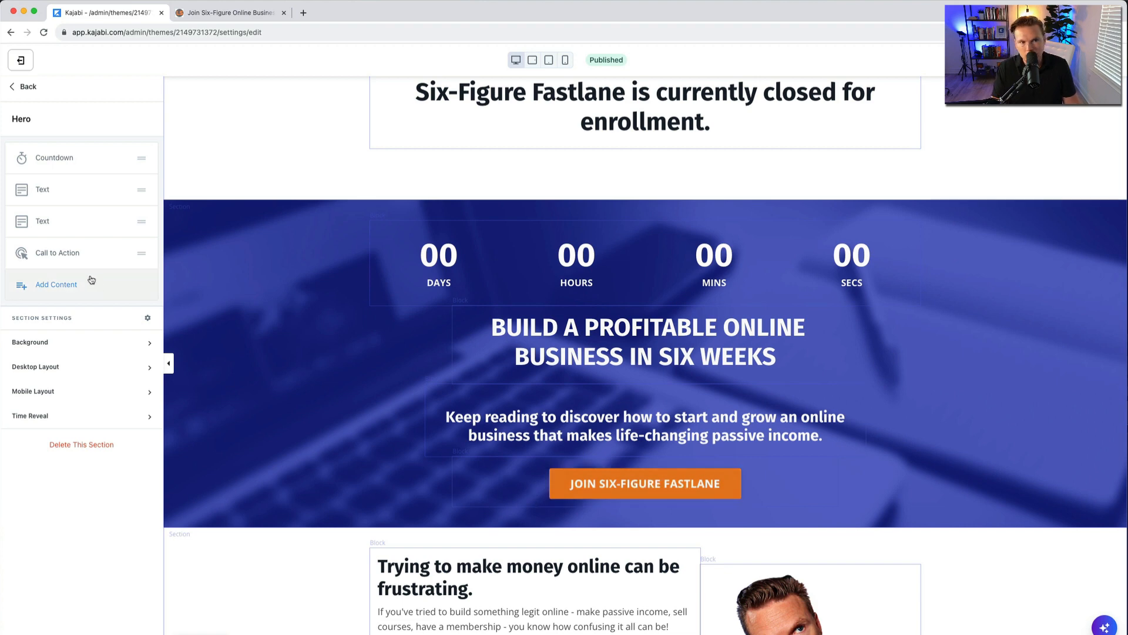
{"action": "left_click", "coordinate": [62, 252]}
{"action": "scroll", "coordinate": [61, 254], "scroll_direction": "down", "scroll_amount": 7}
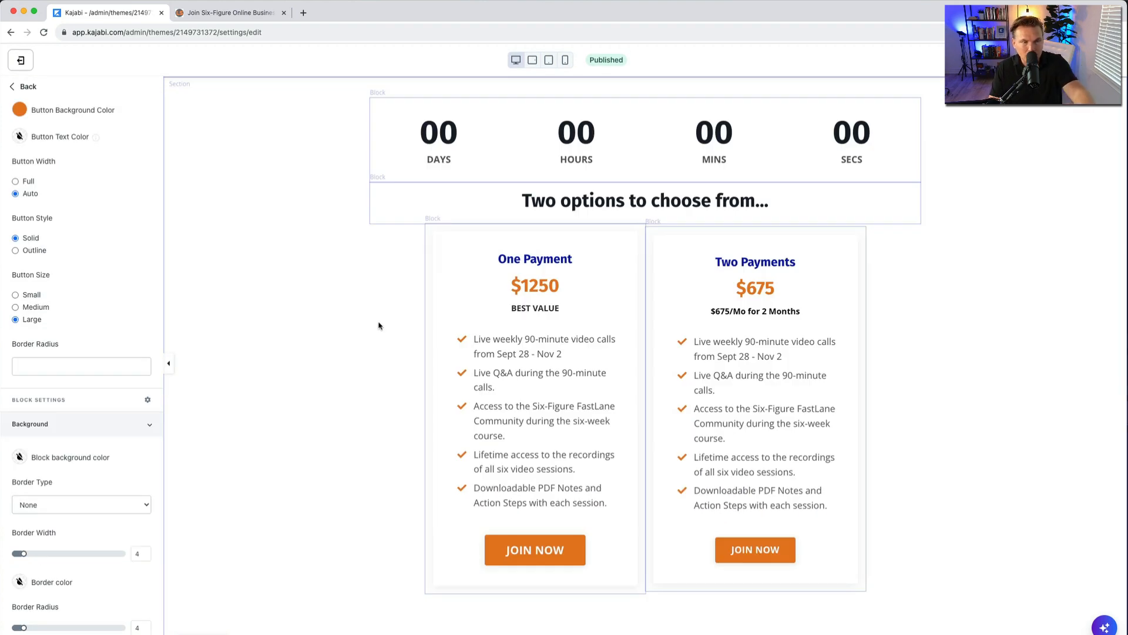
Test the Join Six-Figure Fastlane button in the live preview, and return to the editor's full section list.
{"action": "left_click", "coordinate": [220, 10]}
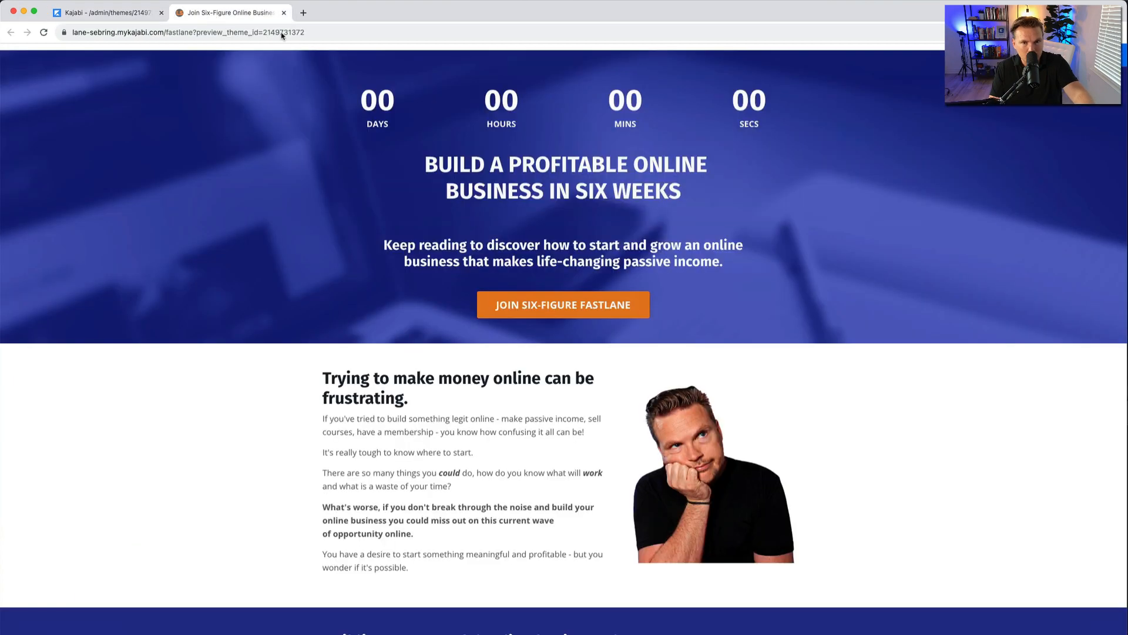
{"action": "left_click", "coordinate": [547, 314]}
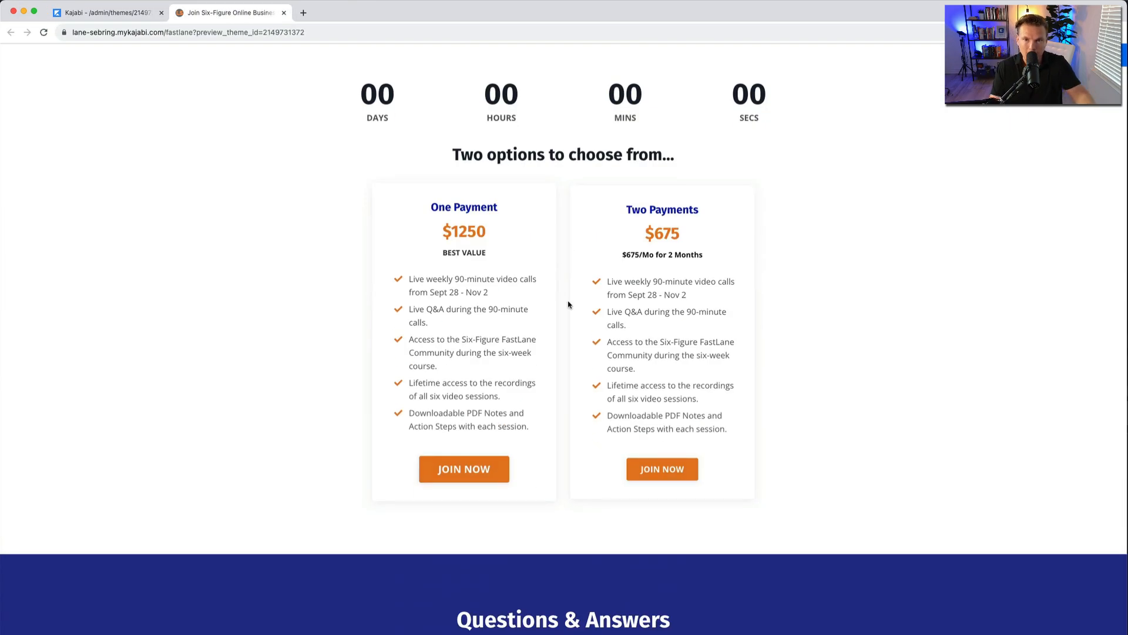
{"action": "left_click", "coordinate": [88, 13]}
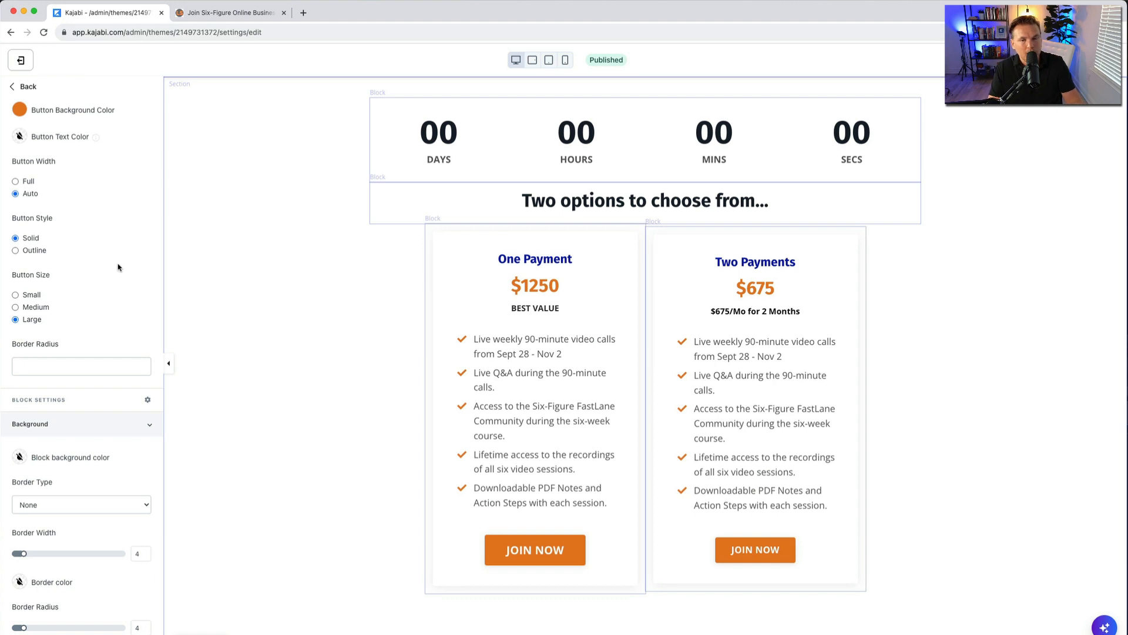
{"action": "left_click", "coordinate": [10, 88]}
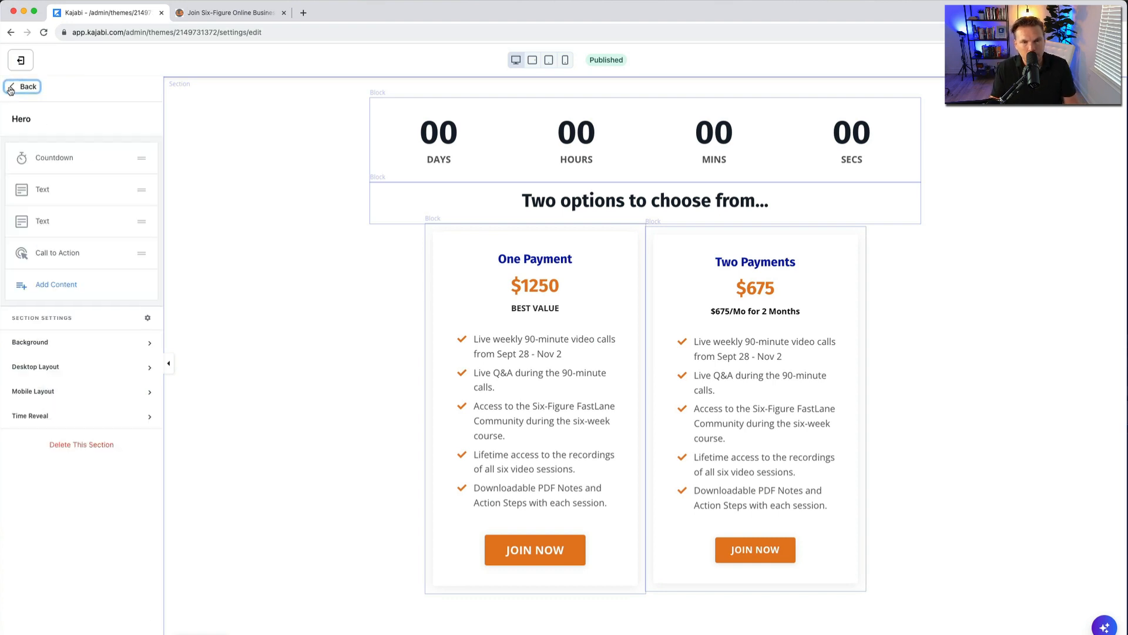
{"action": "left_click", "coordinate": [10, 88]}
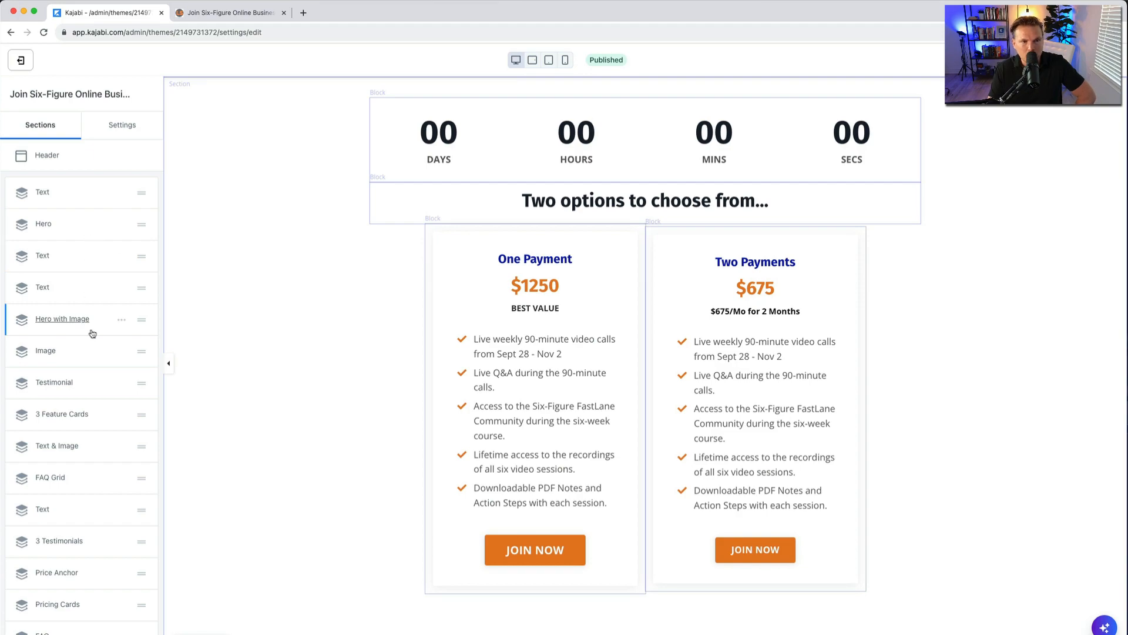
Inspect the "Trying to make money online can be frustrating" section, viewing its text block and its section settings.
{"action": "scroll", "coordinate": [328, 228], "scroll_direction": "up", "scroll_amount": 20}
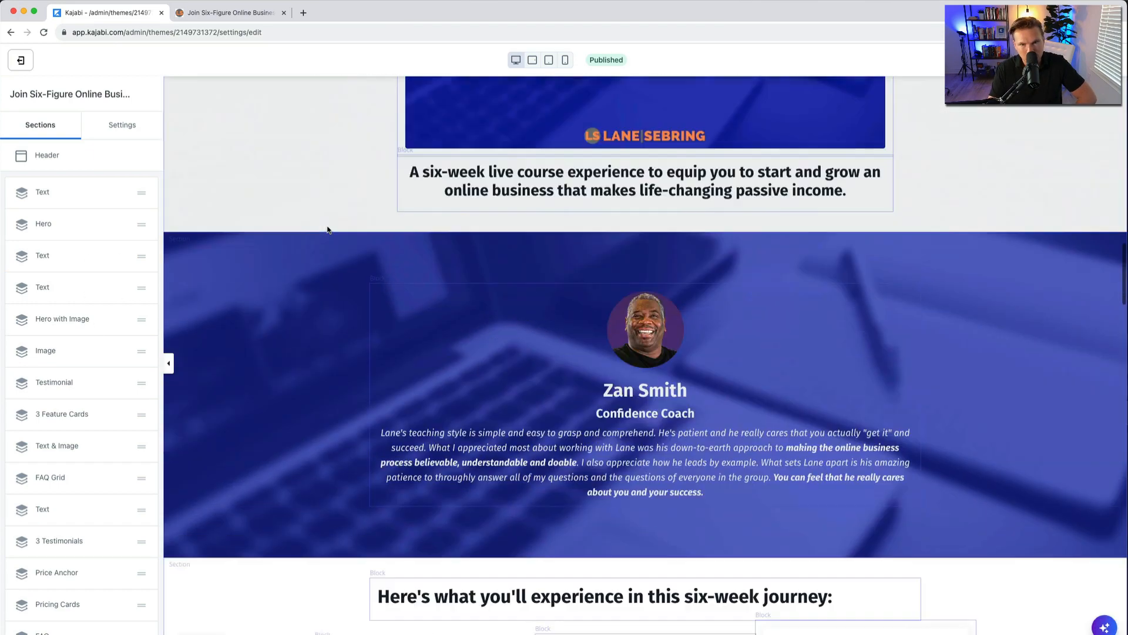
{"action": "scroll", "coordinate": [328, 229], "scroll_direction": "up", "scroll_amount": 4}
{"action": "scroll", "coordinate": [323, 297], "scroll_direction": "down", "scroll_amount": 4}
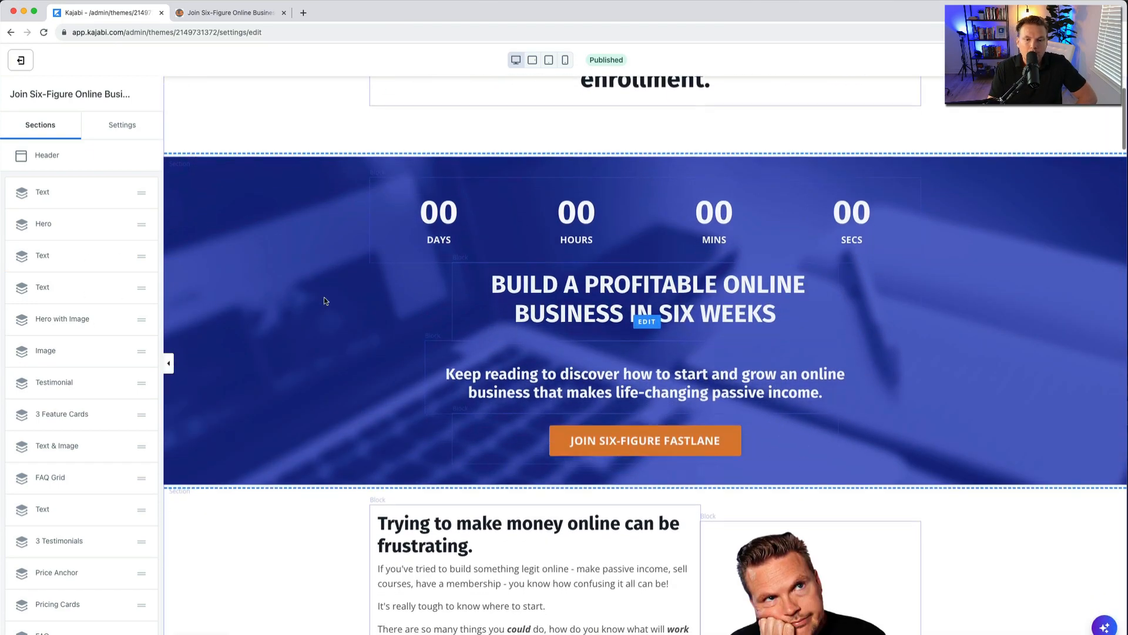
{"action": "scroll", "coordinate": [494, 339], "scroll_direction": "down", "scroll_amount": 6}
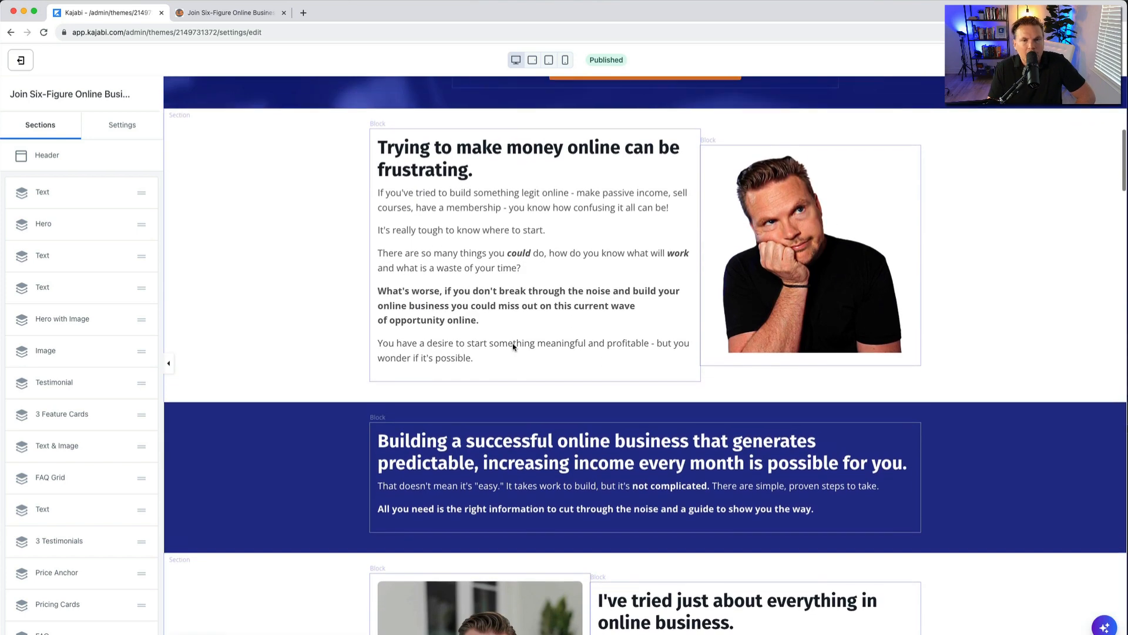
{"action": "left_click", "coordinate": [383, 238]}
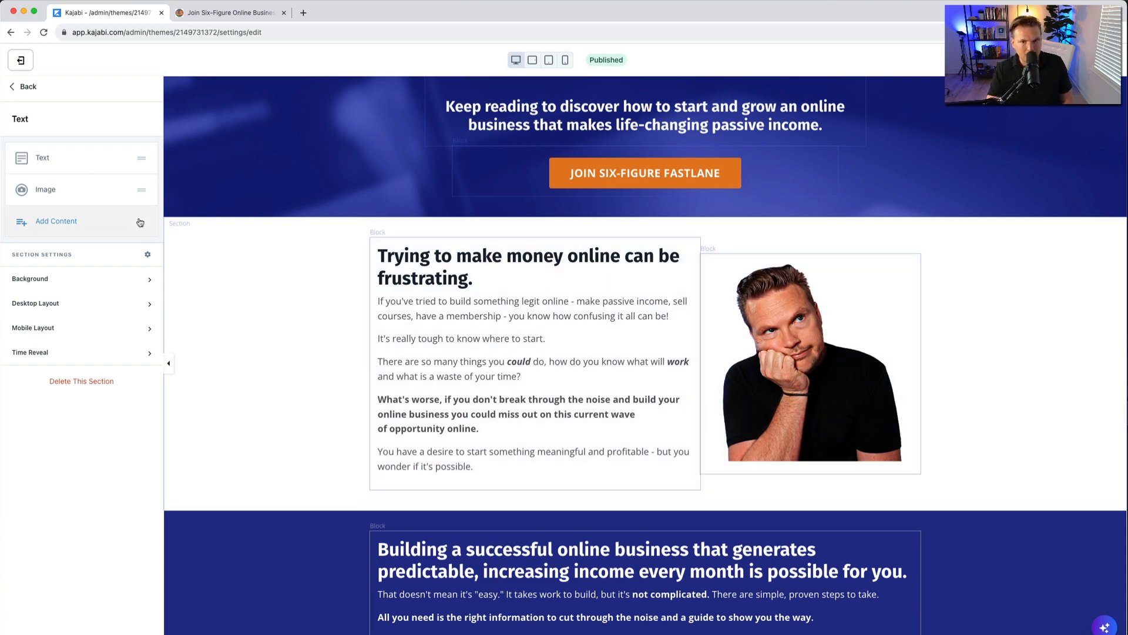
{"action": "left_click", "coordinate": [476, 337]}
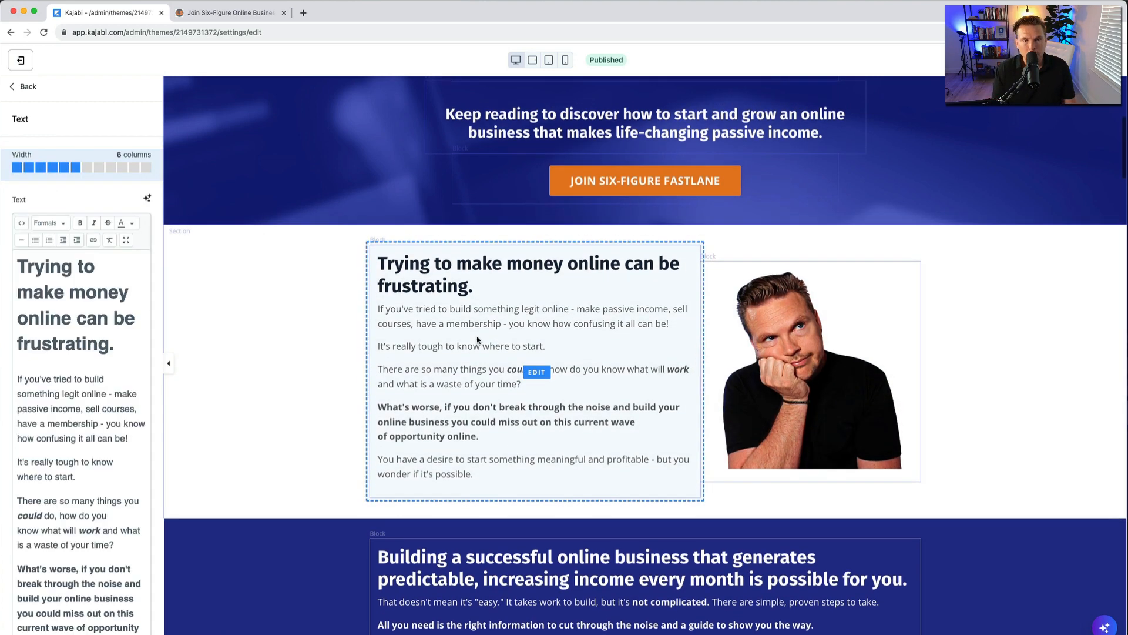
{"action": "left_click", "coordinate": [302, 385]}
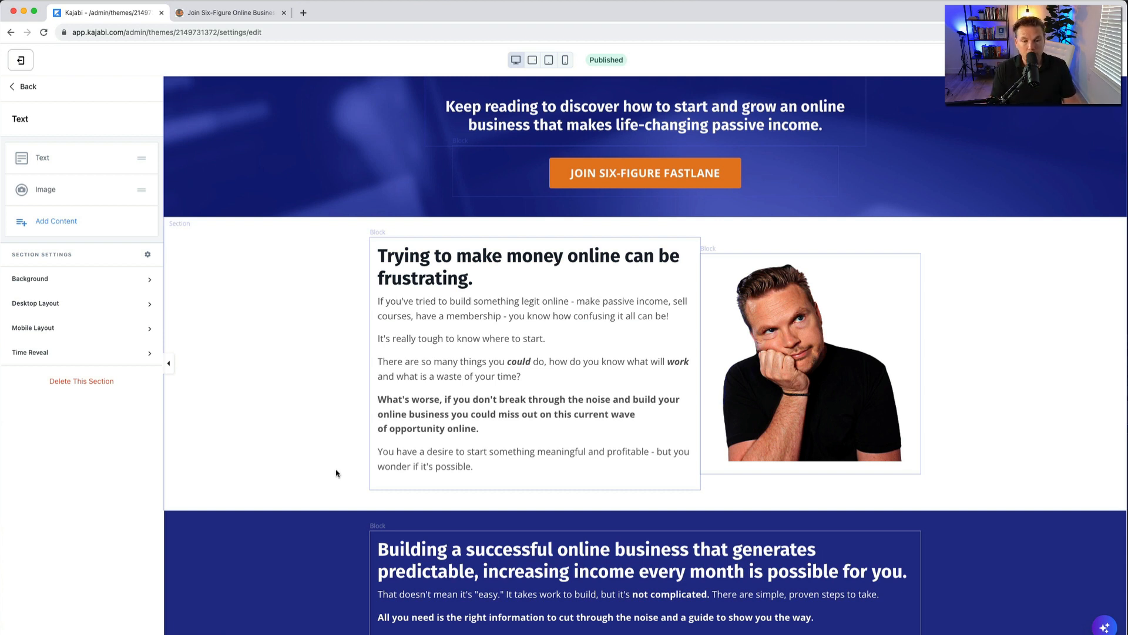
Review the "Building a successful online business", "I've tried just about everything" and "Introducing..." sections in the editor.
{"action": "scroll", "coordinate": [336, 473], "scroll_direction": "down", "scroll_amount": 4}
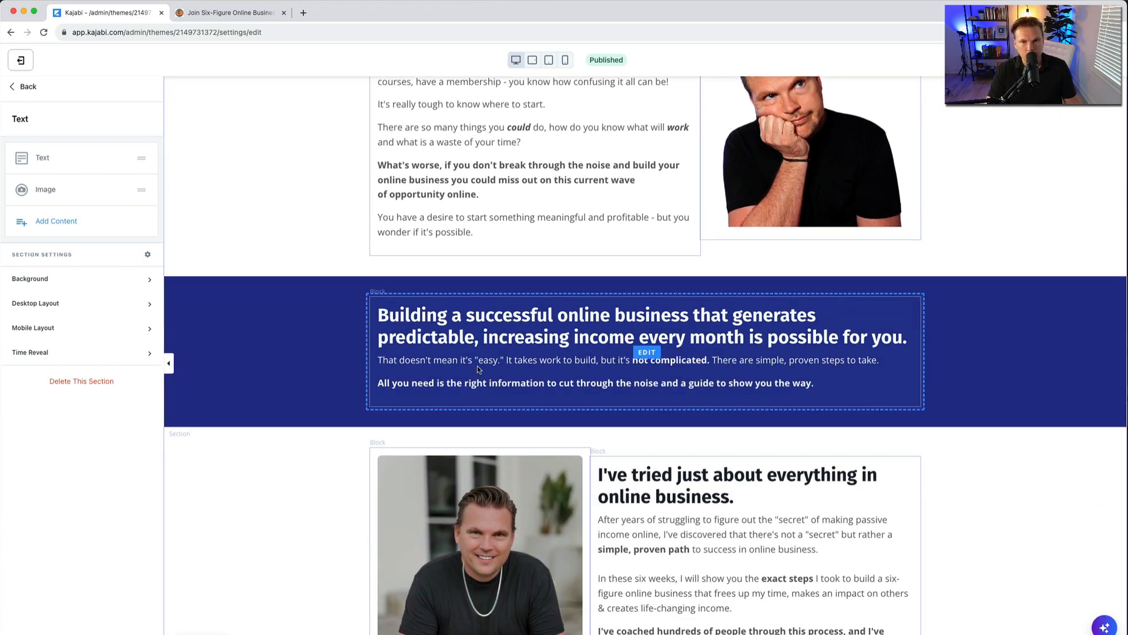
{"action": "scroll", "coordinate": [477, 365], "scroll_direction": "down", "scroll_amount": 4}
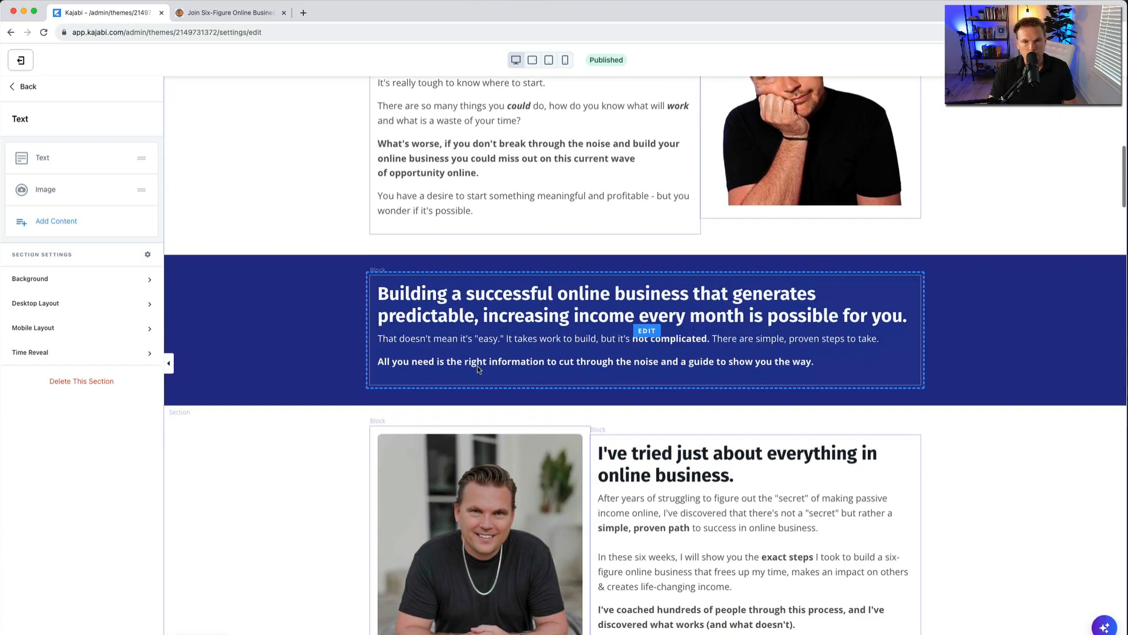
{"action": "scroll", "coordinate": [611, 315], "scroll_direction": "up", "scroll_amount": 7}
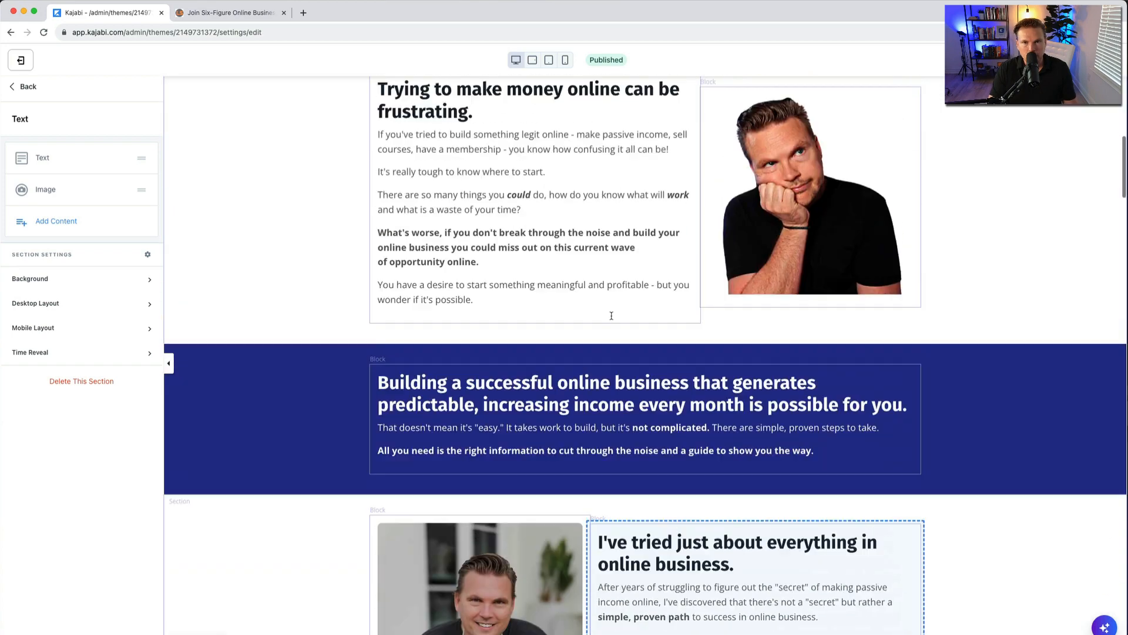
{"action": "scroll", "coordinate": [561, 256], "scroll_direction": "down", "scroll_amount": 5}
{"action": "scroll", "coordinate": [561, 256], "scroll_direction": "down", "scroll_amount": 4}
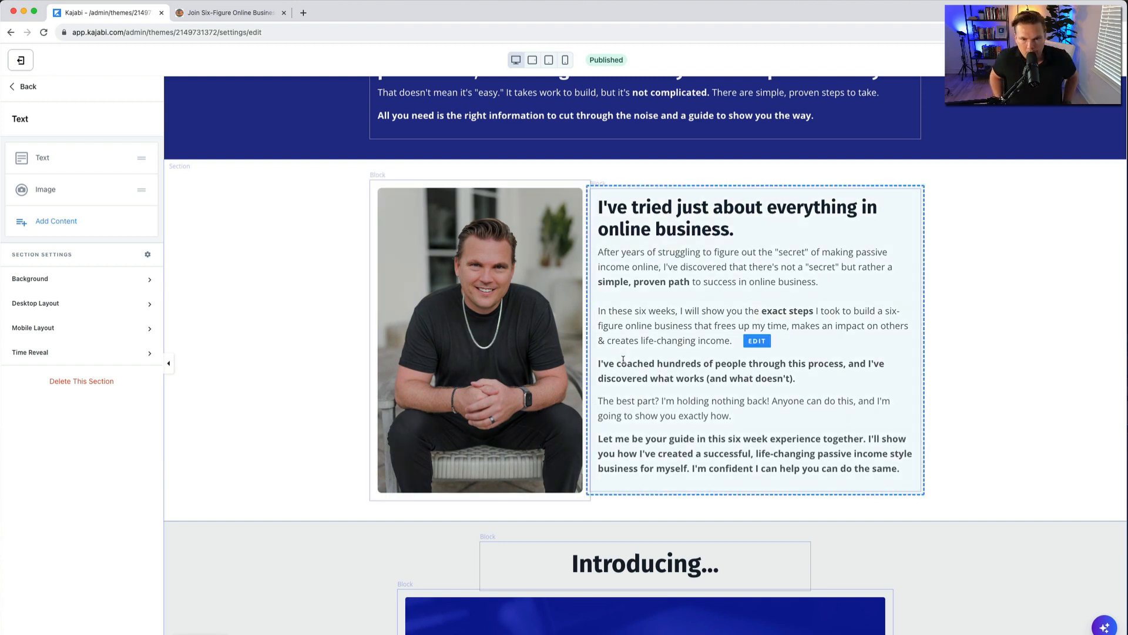
{"action": "scroll", "coordinate": [623, 360], "scroll_direction": "down", "scroll_amount": 7}
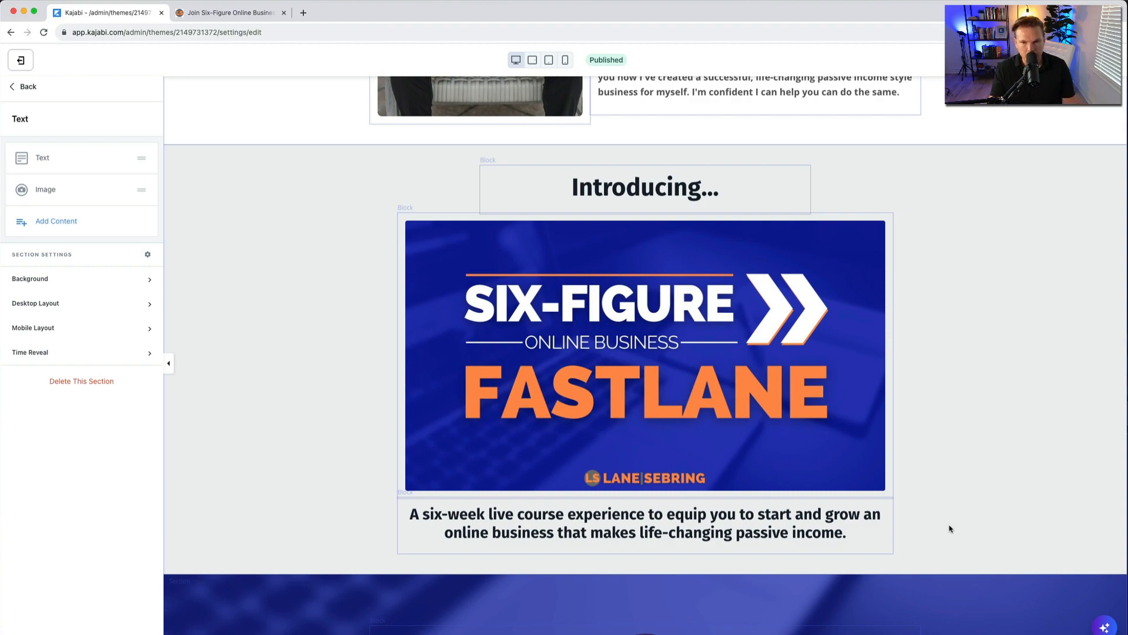
Compare the "Introducing..." section in the live preview with the editor, and view the testimonial section below it.
{"action": "left_click", "coordinate": [214, 12]}
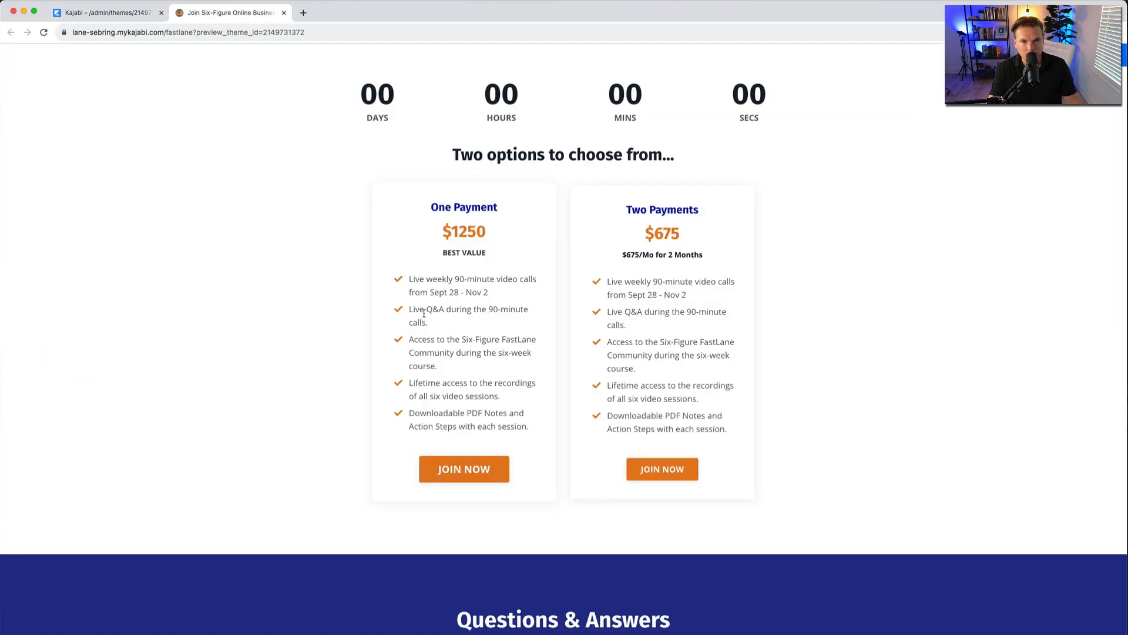
{"action": "scroll", "coordinate": [424, 314], "scroll_direction": "up", "scroll_amount": 20}
{"action": "scroll", "coordinate": [425, 316], "scroll_direction": "down", "scroll_amount": 10}
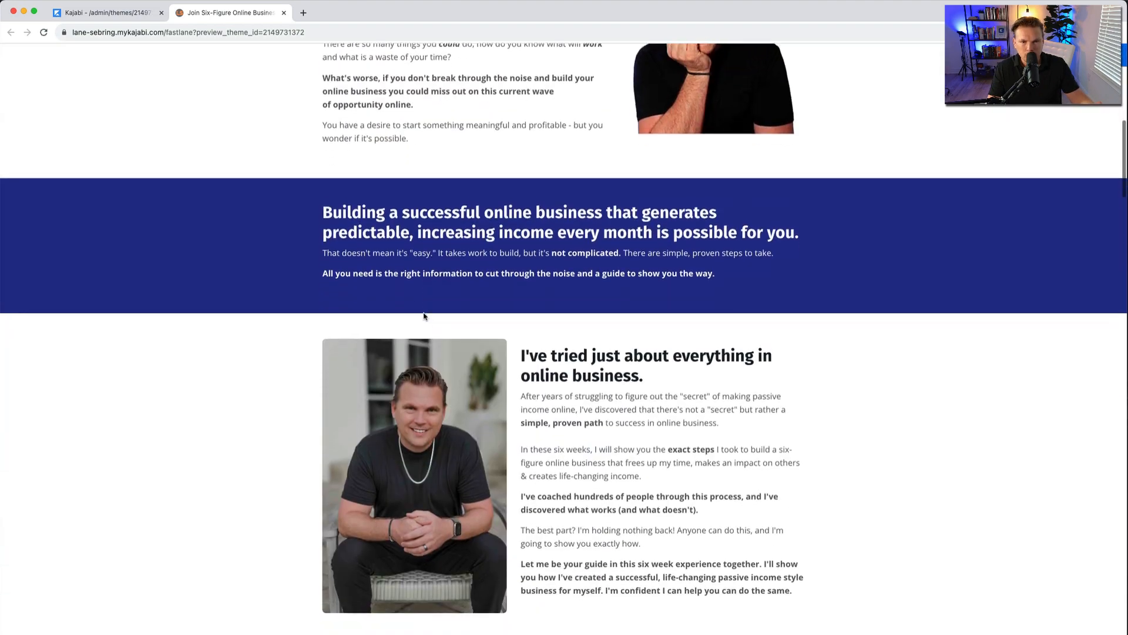
{"action": "scroll", "coordinate": [424, 317], "scroll_direction": "down", "scroll_amount": 9}
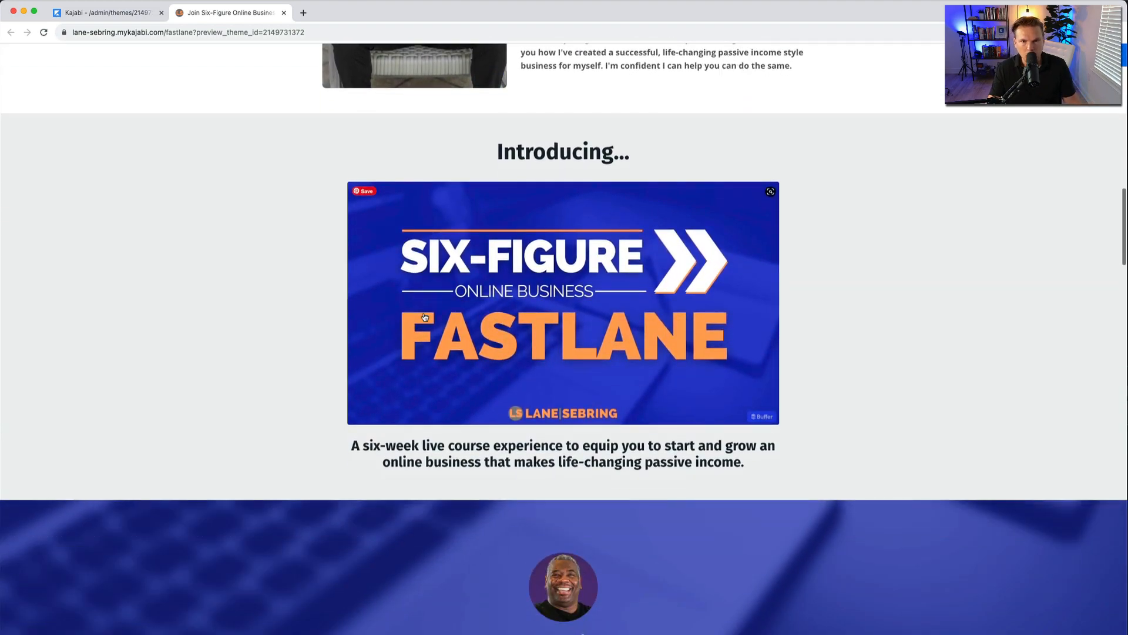
{"action": "scroll", "coordinate": [425, 317], "scroll_direction": "up", "scroll_amount": 1}
{"action": "left_click", "coordinate": [105, 12]}
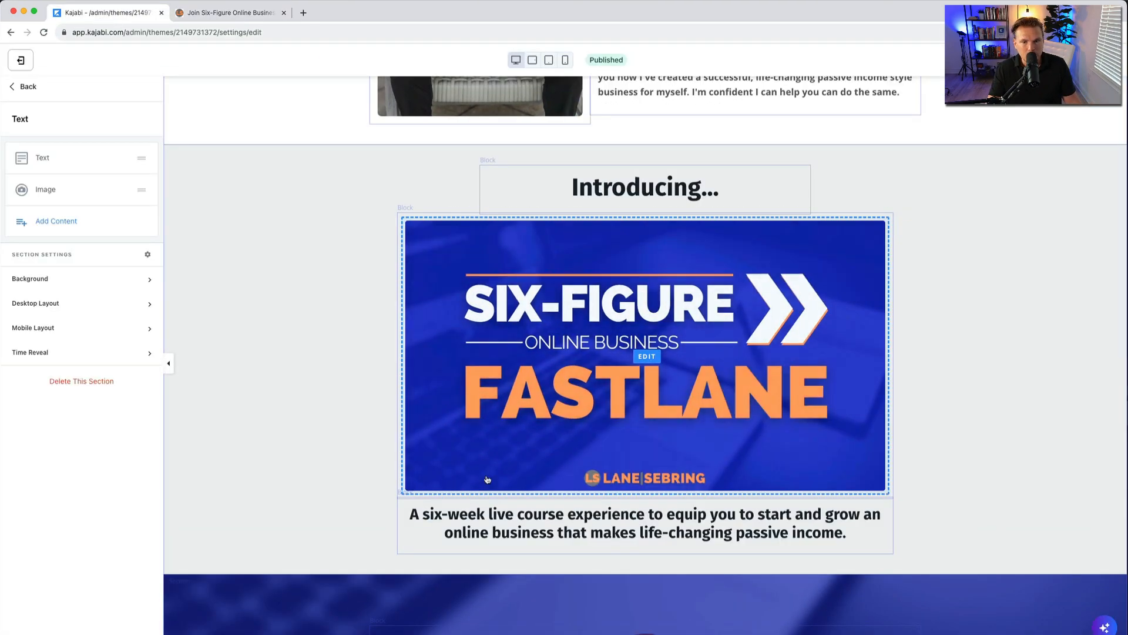
{"action": "scroll", "coordinate": [487, 479], "scroll_direction": "down", "scroll_amount": 6}
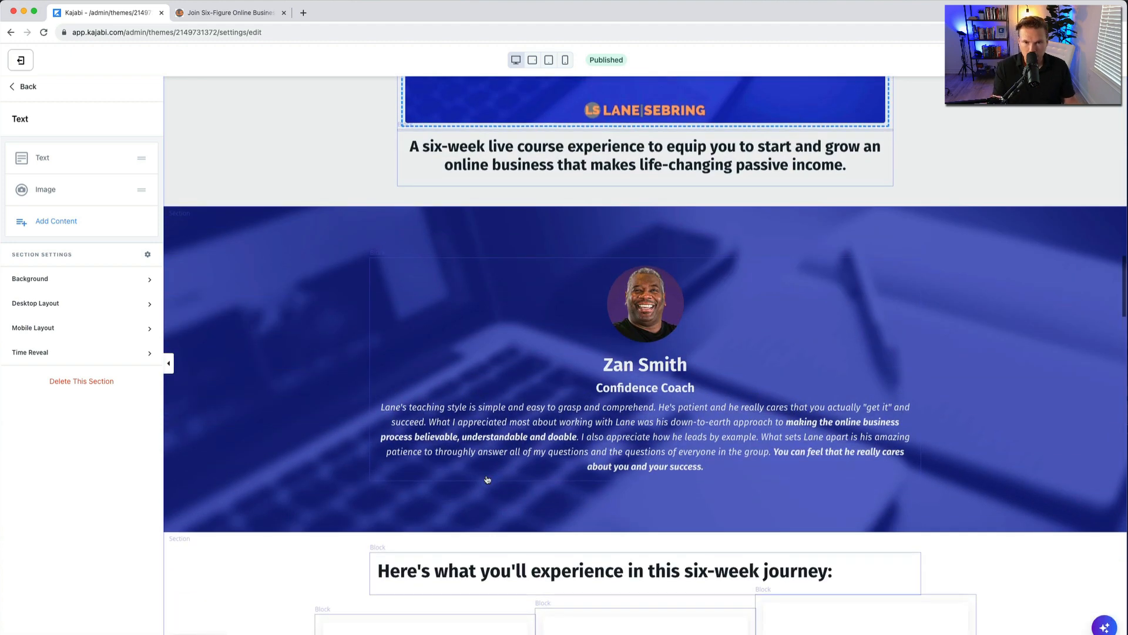
Inspect the "Here's what you'll experience" feature cards section and its addable content types, and return to the full section list.
{"action": "scroll", "coordinate": [649, 467], "scroll_direction": "down", "scroll_amount": 1}
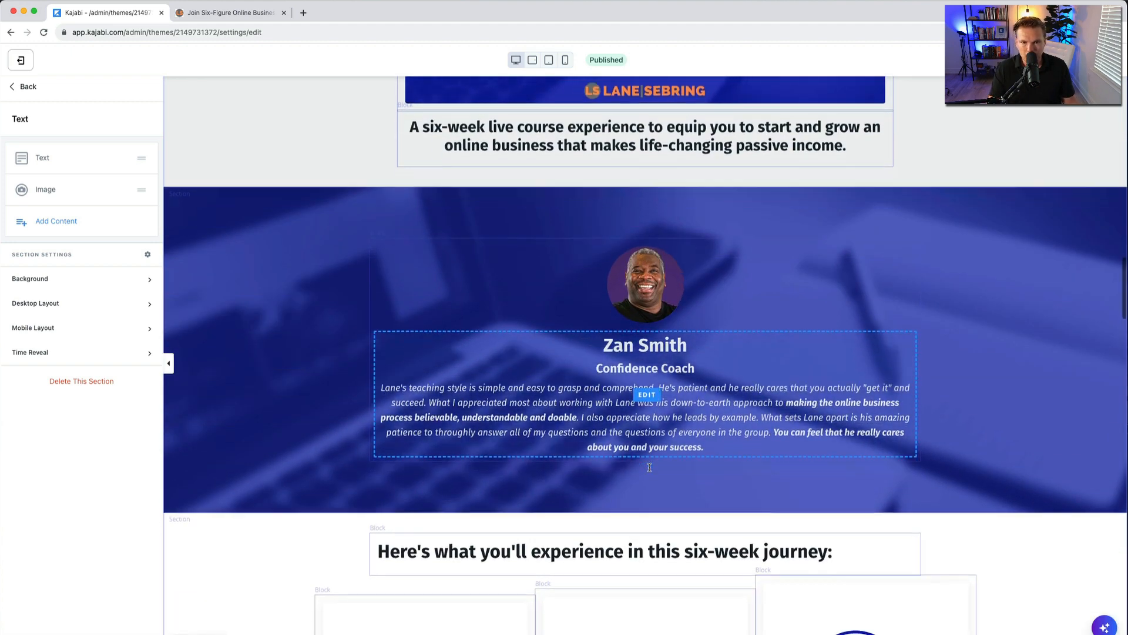
{"action": "scroll", "coordinate": [650, 467], "scroll_direction": "down", "scroll_amount": 5}
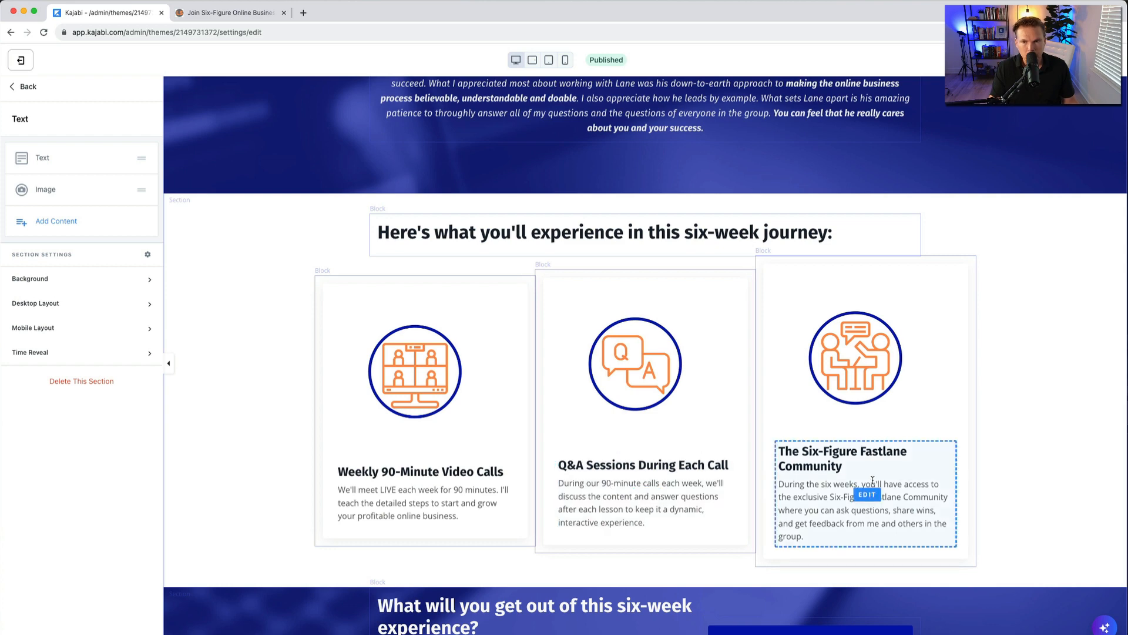
{"action": "scroll", "coordinate": [873, 480], "scroll_direction": "down", "scroll_amount": 1}
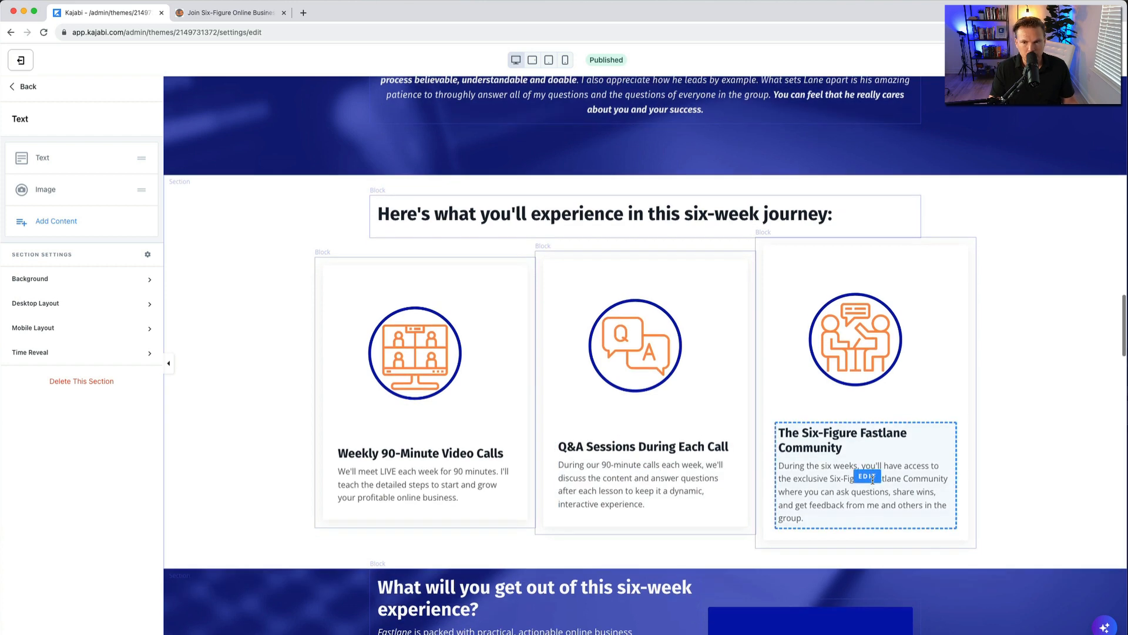
{"action": "left_click", "coordinate": [272, 423]}
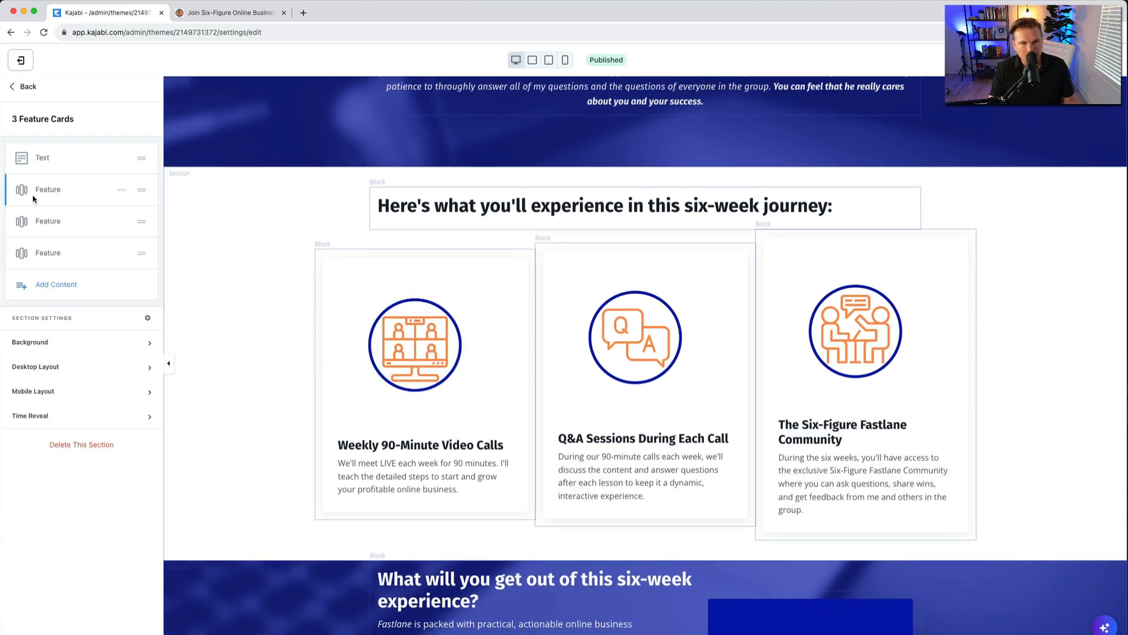
{"action": "left_click", "coordinate": [44, 286]}
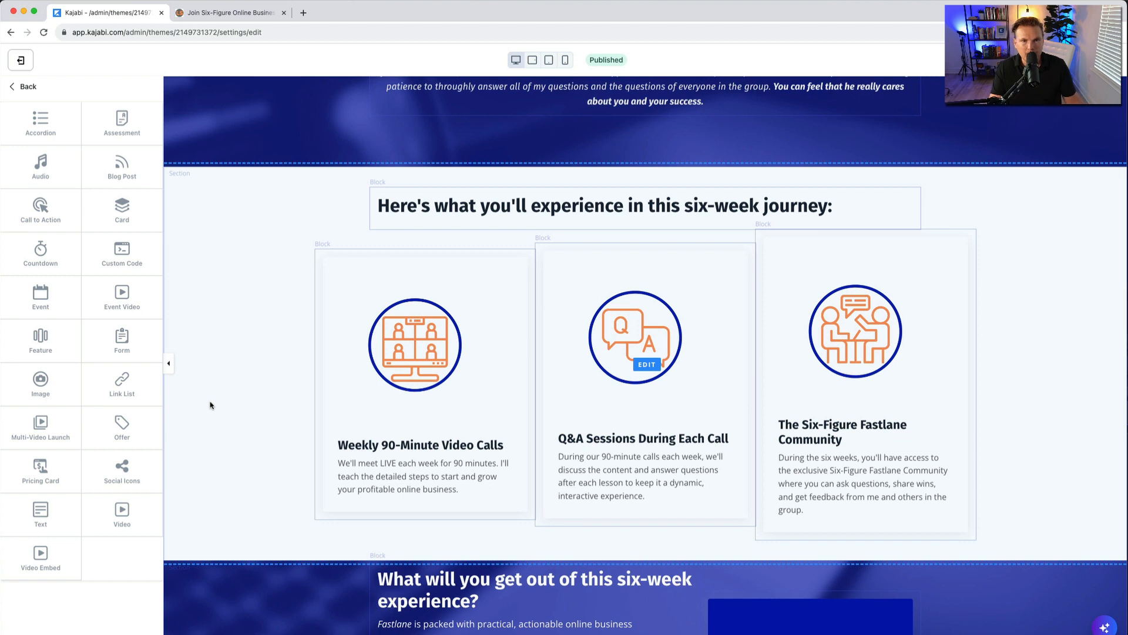
{"action": "left_click", "coordinate": [25, 88]}
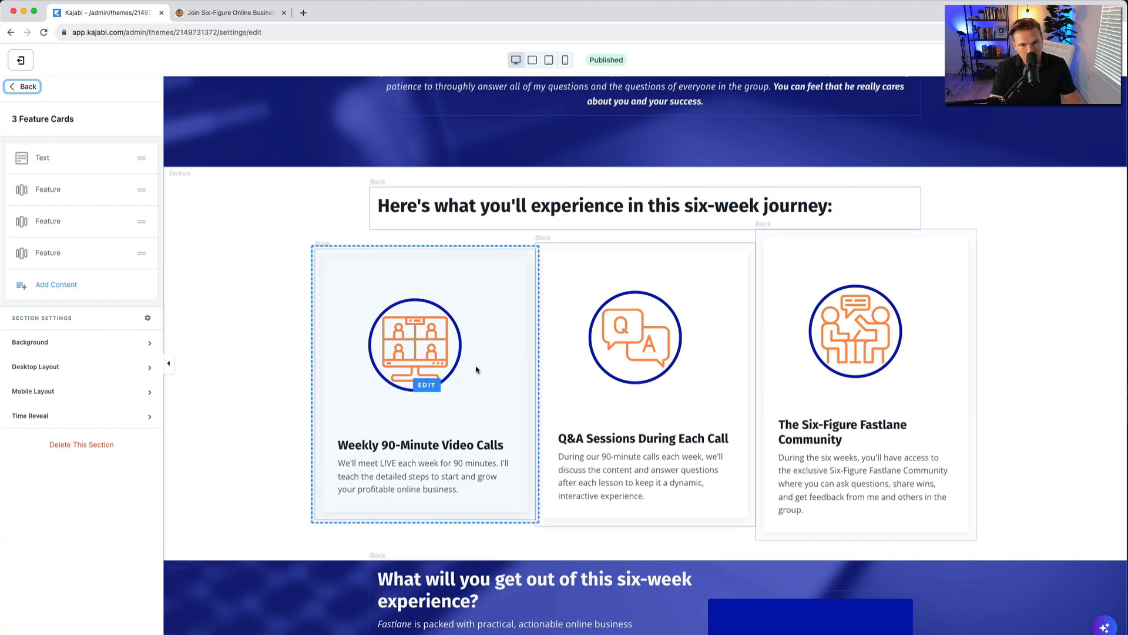
{"action": "left_click", "coordinate": [21, 87]}
Review the "What will you get out of this six-week experience?" section, and open the curriculum's FAQ Grid section in the editor.
{"action": "scroll", "coordinate": [420, 323], "scroll_direction": "down", "scroll_amount": 2}
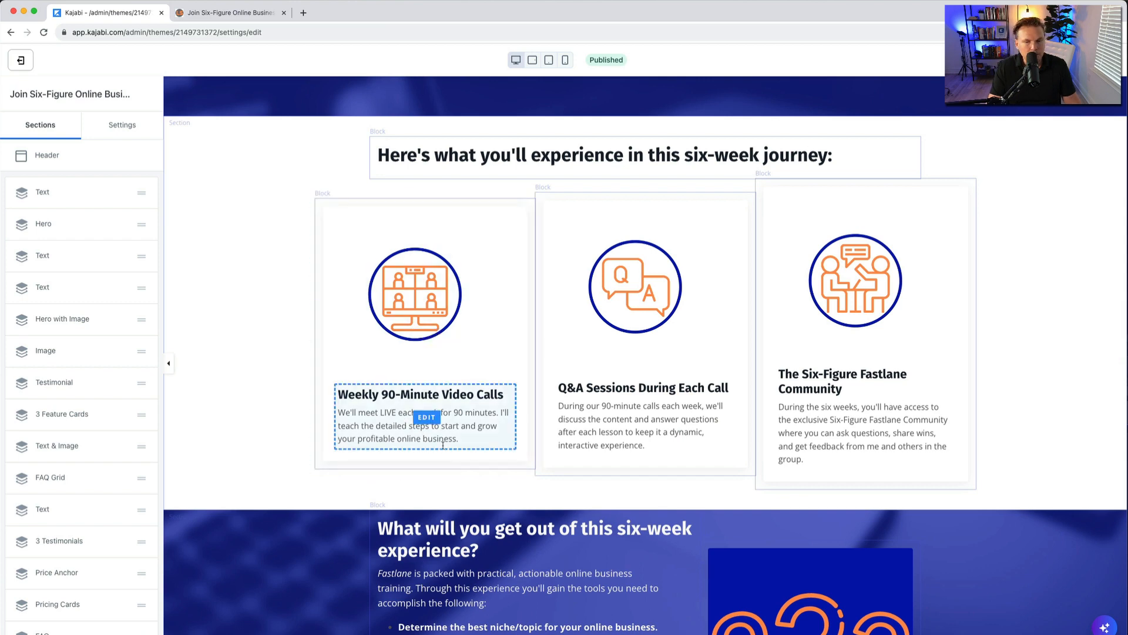
{"action": "scroll", "coordinate": [400, 444], "scroll_direction": "down", "scroll_amount": 6}
{"action": "scroll", "coordinate": [439, 467], "scroll_direction": "down", "scroll_amount": 3}
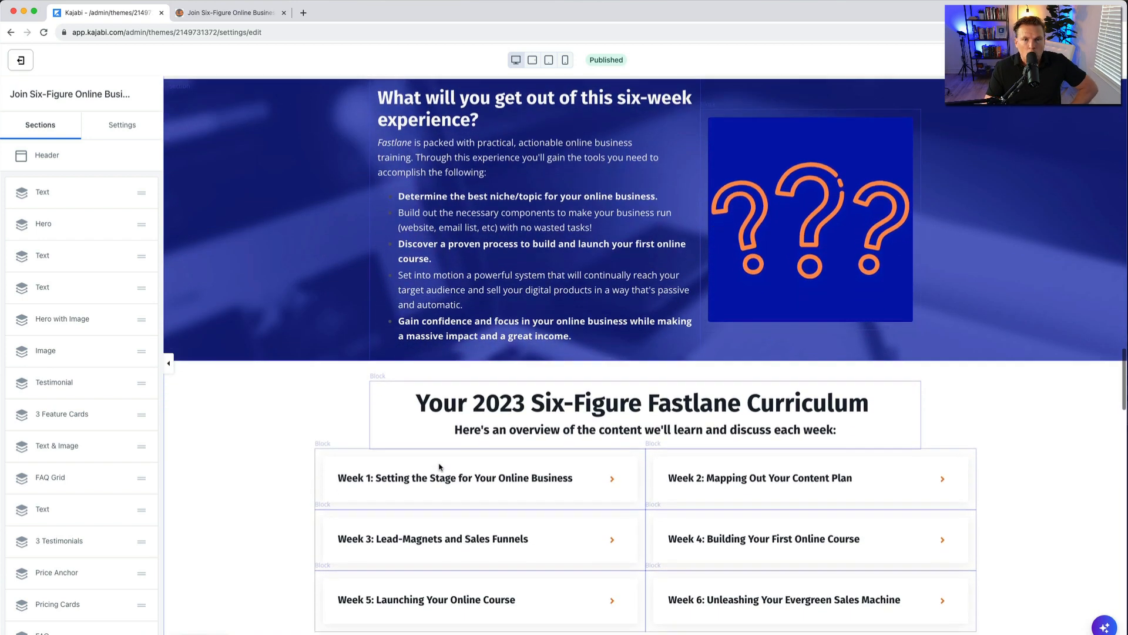
{"action": "scroll", "coordinate": [435, 382], "scroll_direction": "up", "scroll_amount": 3}
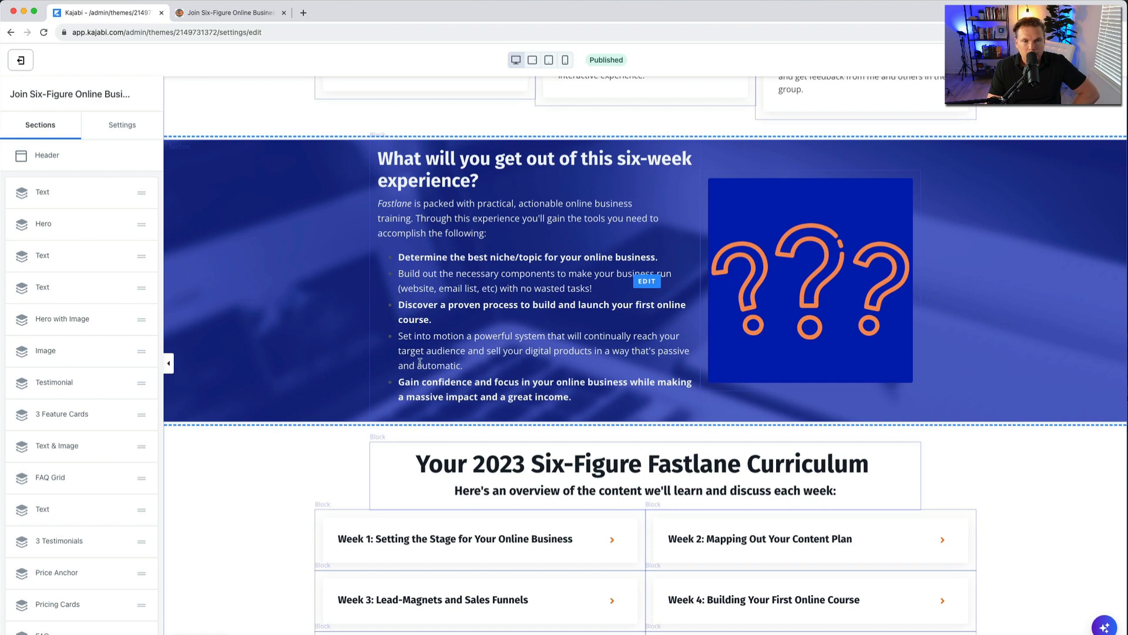
{"action": "scroll", "coordinate": [419, 340], "scroll_direction": "down", "scroll_amount": 6}
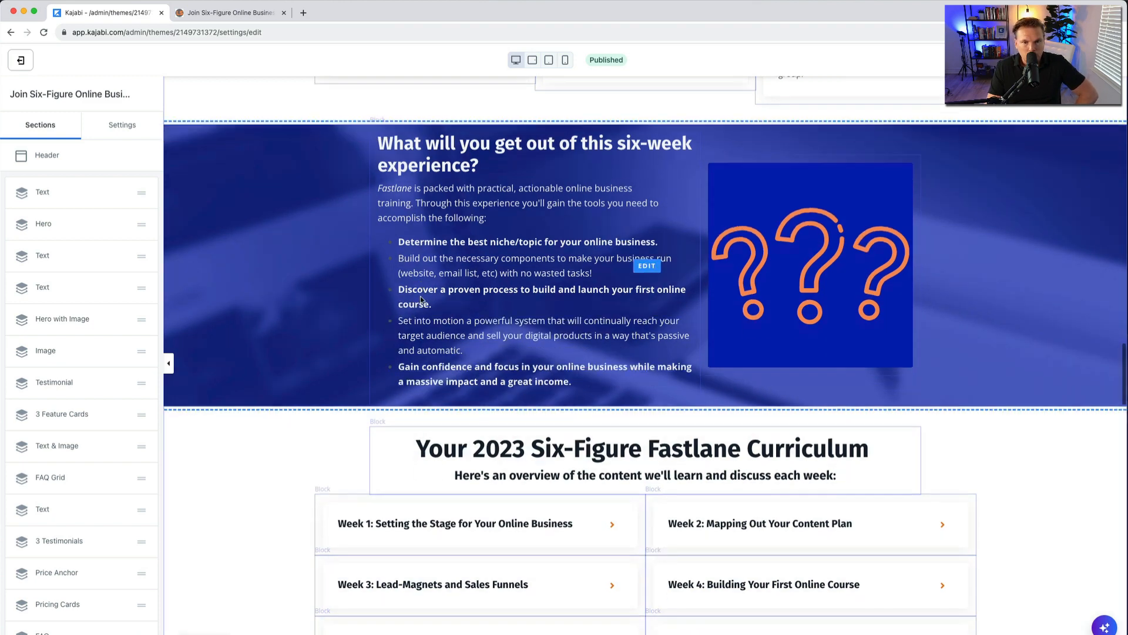
{"action": "scroll", "coordinate": [439, 231], "scroll_direction": "up", "scroll_amount": 2}
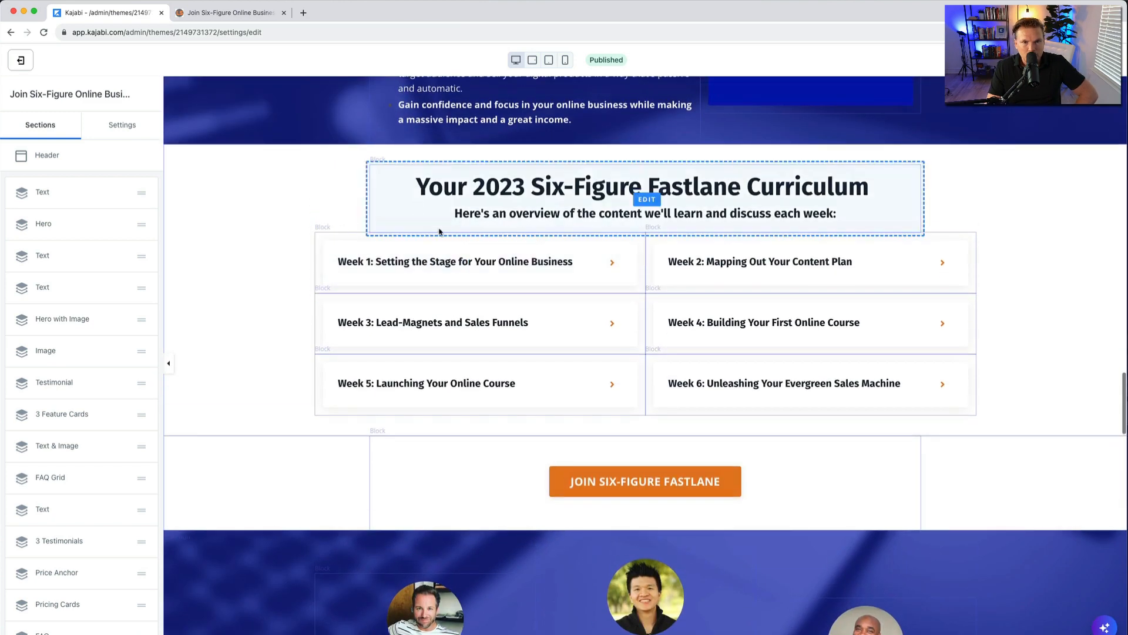
{"action": "left_click", "coordinate": [251, 254]}
Switch to the live preview and expand all six weekly entries in the Six-Figure Fastlane Curriculum section.
{"action": "left_click", "coordinate": [219, 12]}
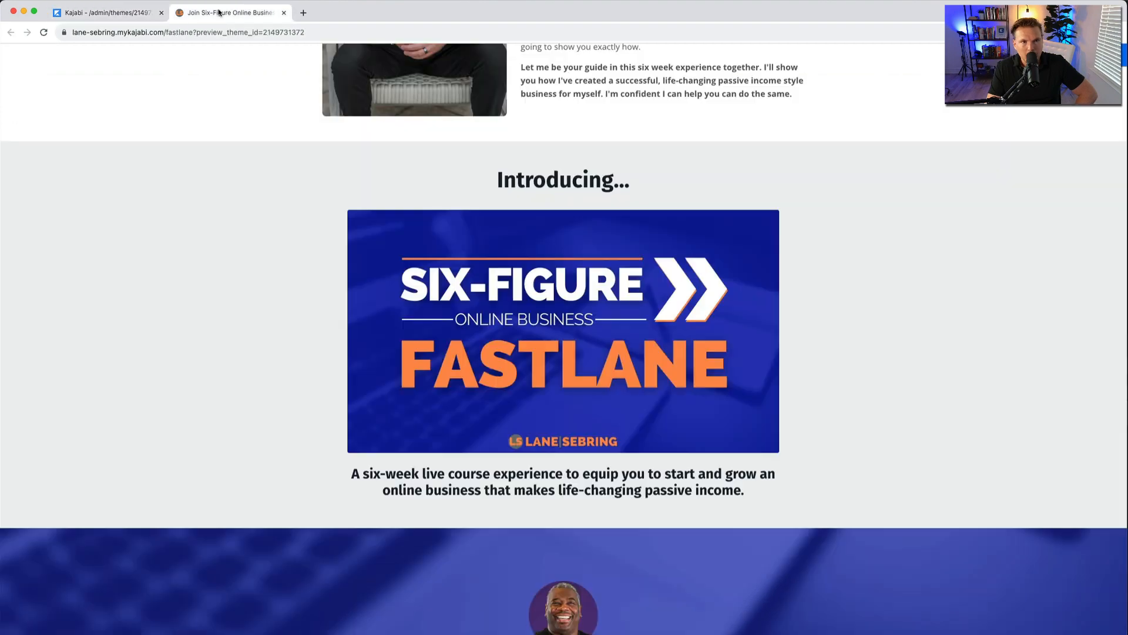
{"action": "scroll", "coordinate": [320, 279], "scroll_direction": "down", "scroll_amount": 20}
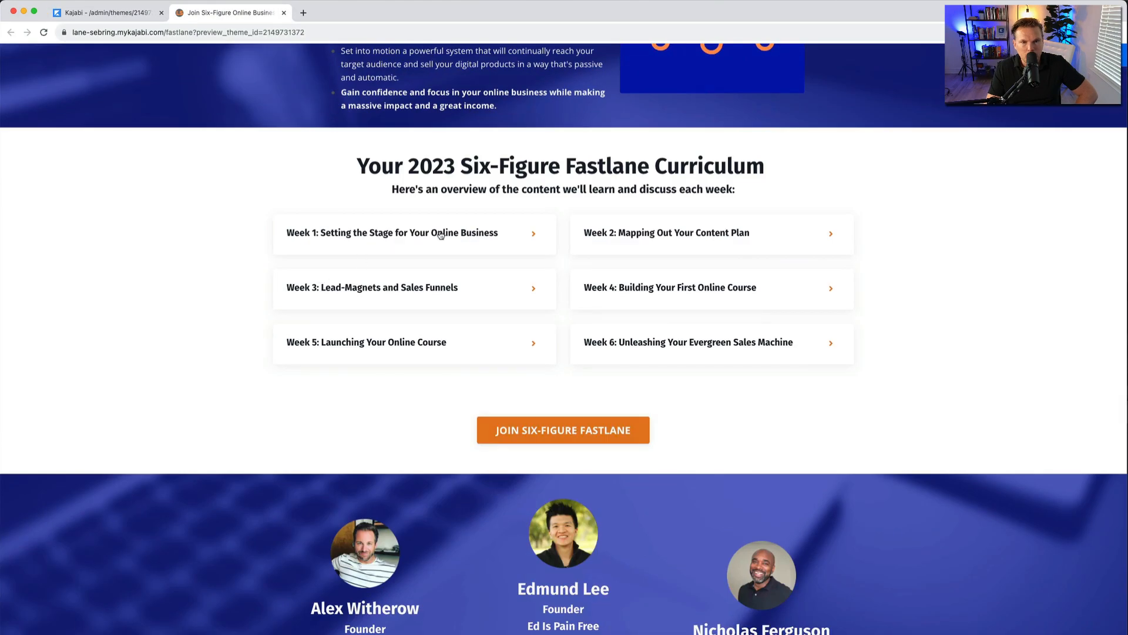
{"action": "left_click", "coordinate": [441, 235]}
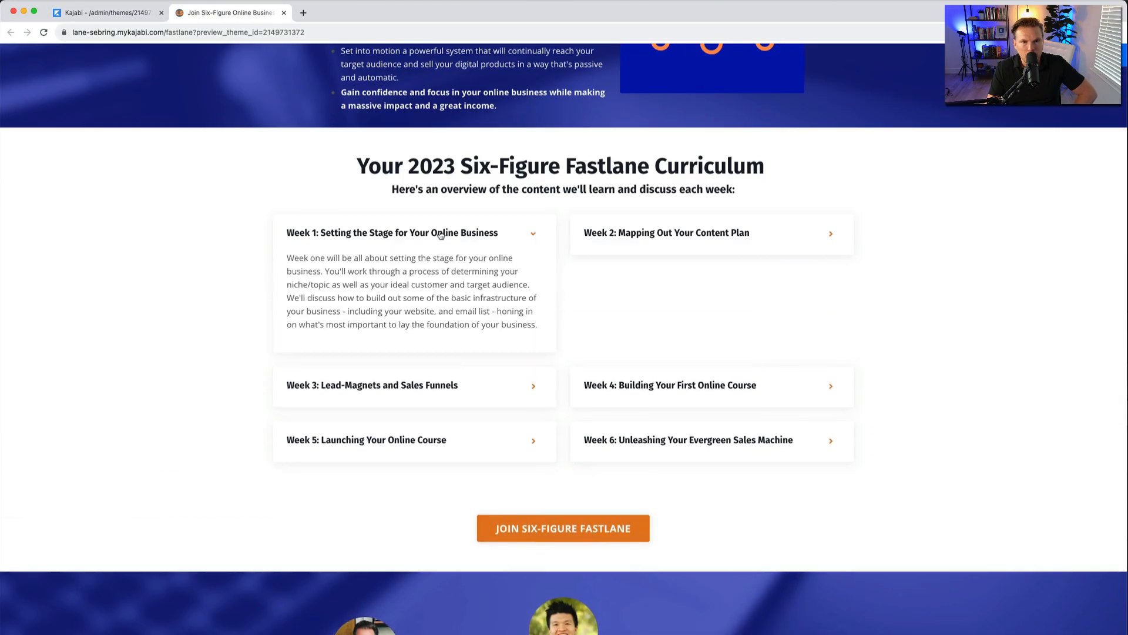
{"action": "left_click", "coordinate": [693, 238]}
{"action": "left_click", "coordinate": [470, 412]}
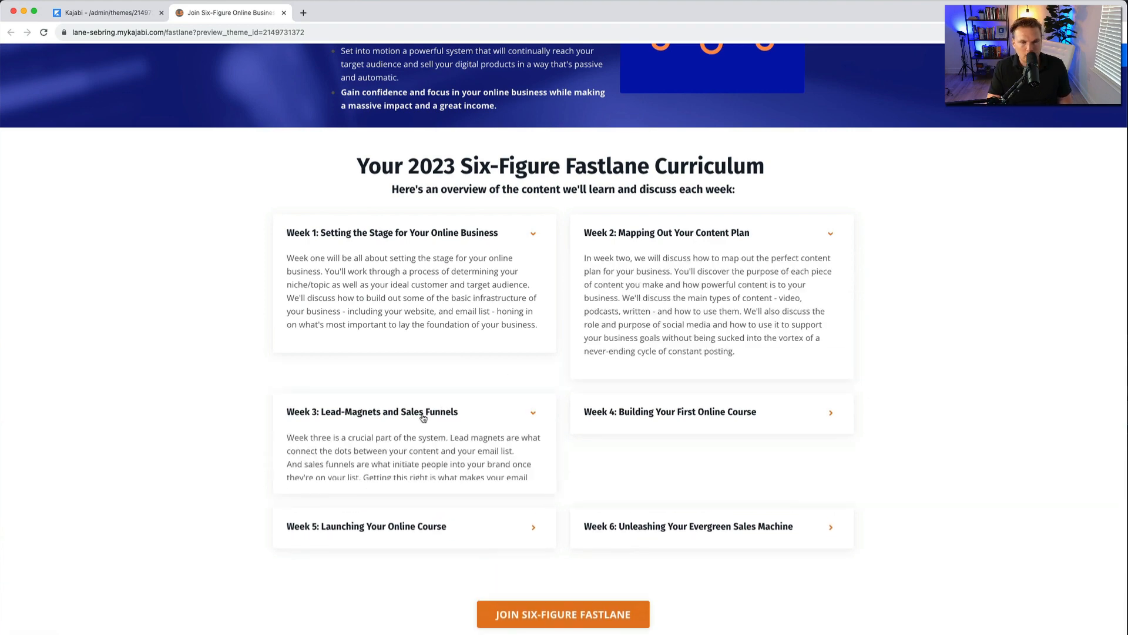
{"action": "left_click", "coordinate": [670, 417]}
{"action": "left_click", "coordinate": [375, 579]}
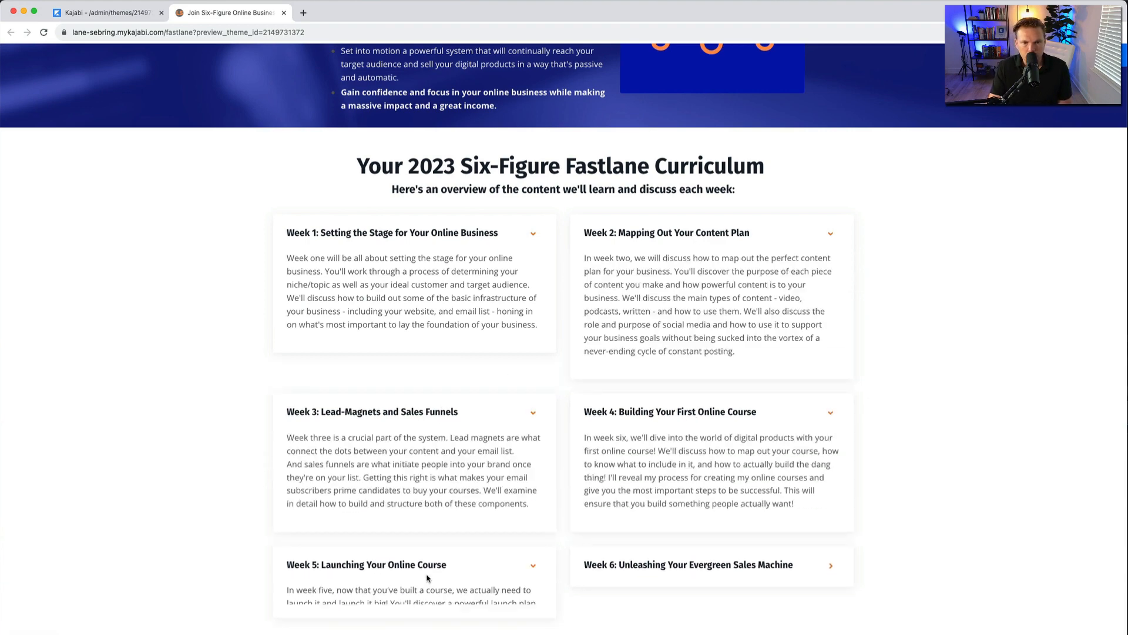
{"action": "left_click", "coordinate": [708, 573]}
{"action": "scroll", "coordinate": [708, 573], "scroll_direction": "down", "scroll_amount": 8}
{"action": "scroll", "coordinate": [706, 573], "scroll_direction": "up", "scroll_amount": 6}
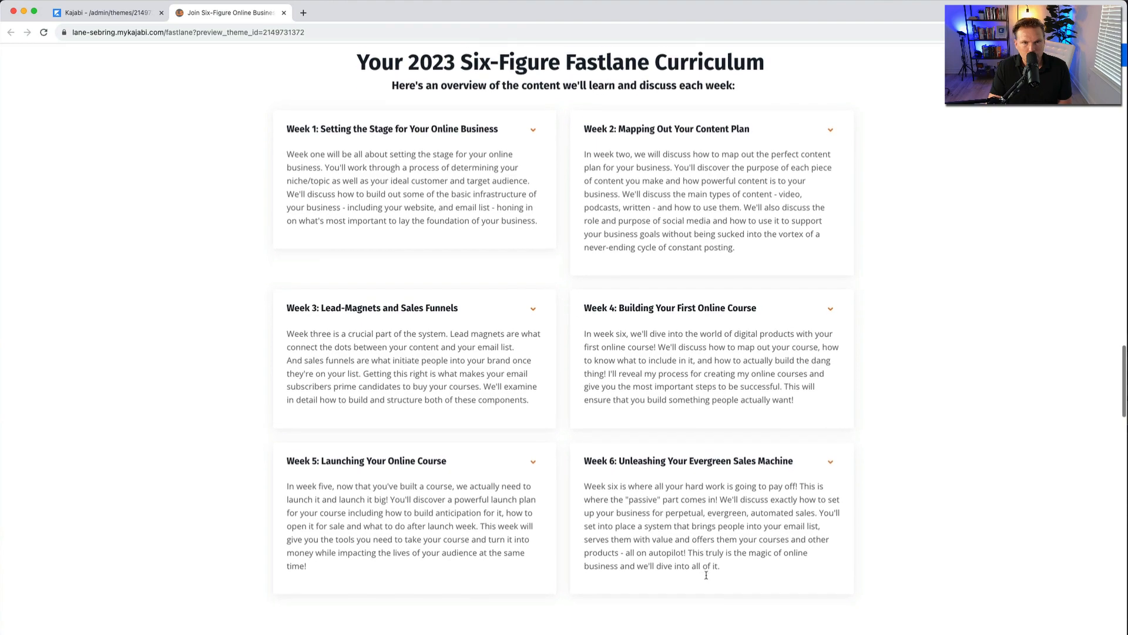
Review the three-testimonial, $4,500 price anchor and two-option pricing sections in the live preview.
{"action": "scroll", "coordinate": [710, 564], "scroll_direction": "down", "scroll_amount": 1}
{"action": "scroll", "coordinate": [552, 327], "scroll_direction": "down", "scroll_amount": 10}
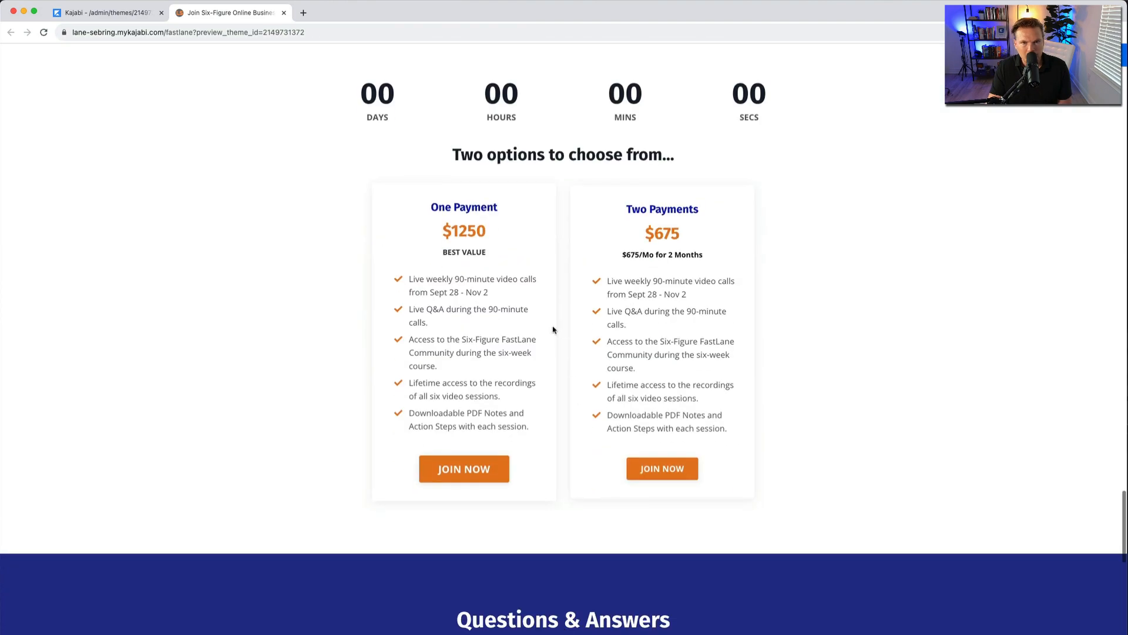
{"action": "scroll", "coordinate": [552, 326], "scroll_direction": "up", "scroll_amount": 8}
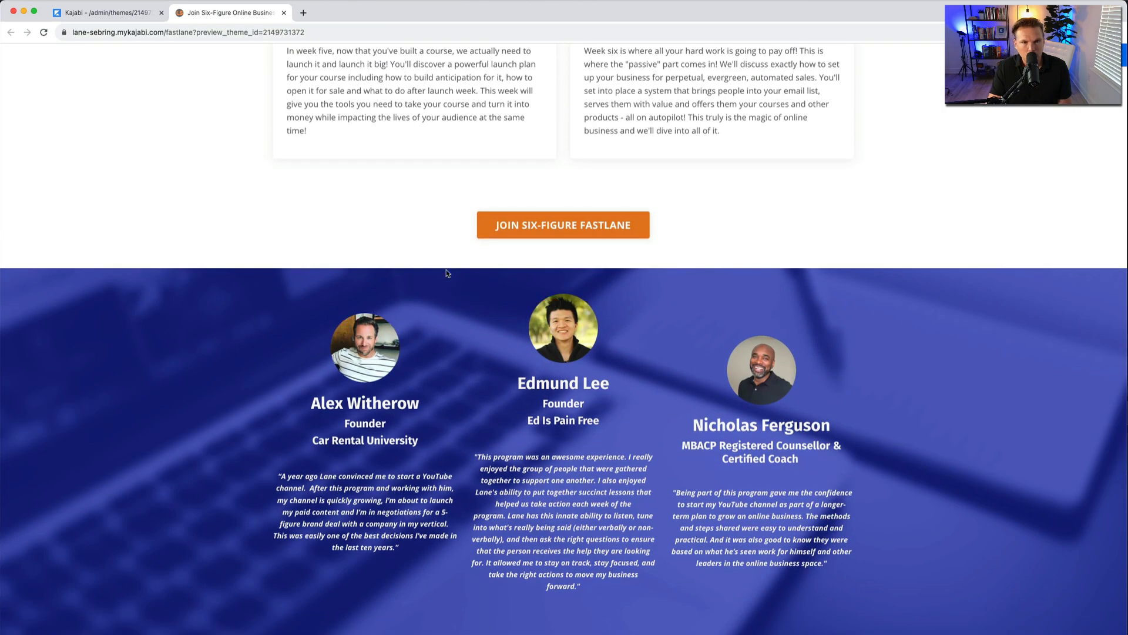
{"action": "scroll", "coordinate": [314, 398], "scroll_direction": "down", "scroll_amount": 2}
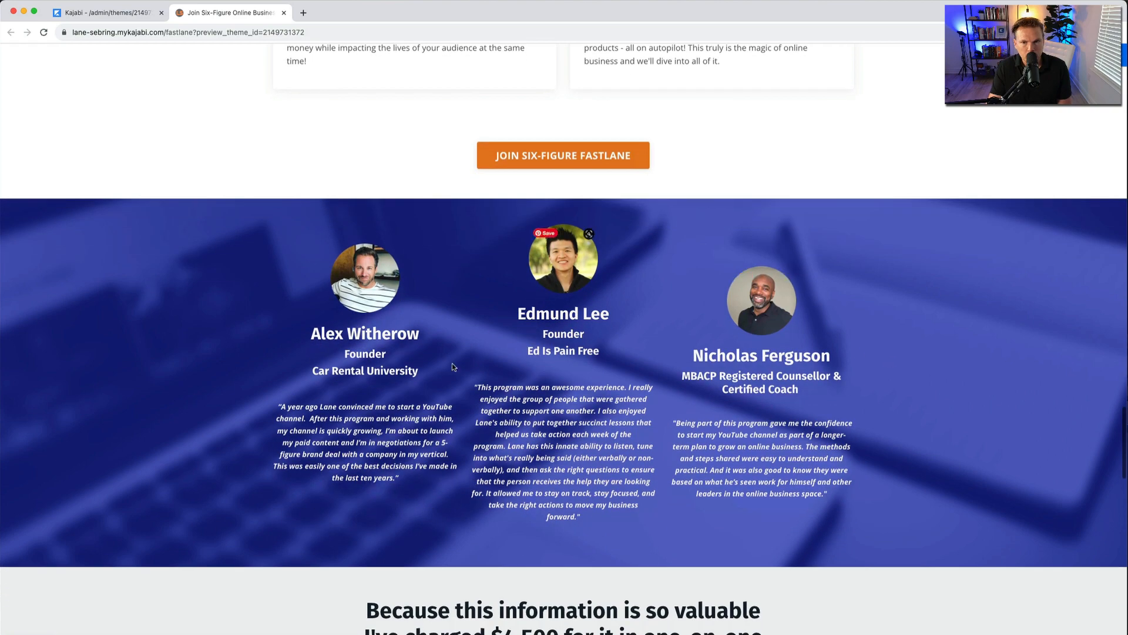
{"action": "scroll", "coordinate": [264, 341], "scroll_direction": "down", "scroll_amount": 15}
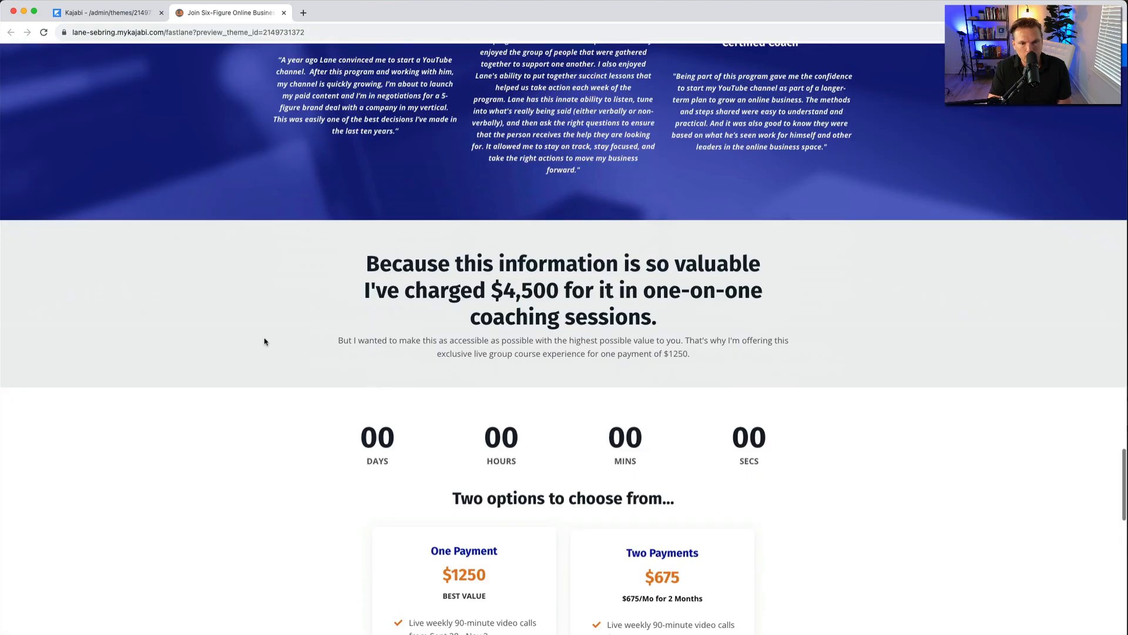
{"action": "scroll", "coordinate": [266, 341], "scroll_direction": "up", "scroll_amount": 6}
{"action": "scroll", "coordinate": [265, 341], "scroll_direction": "up", "scroll_amount": 12}
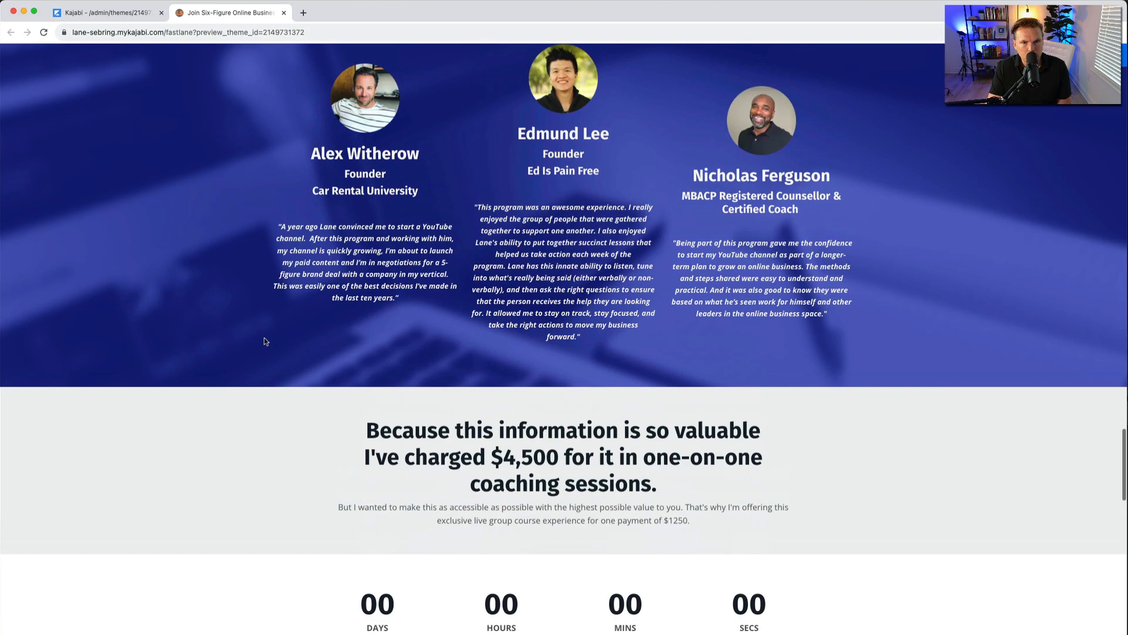
Return to the editor and review the testimonials, the price anchor text, the countdown and the two payment options.
{"action": "left_click", "coordinate": [76, 9]}
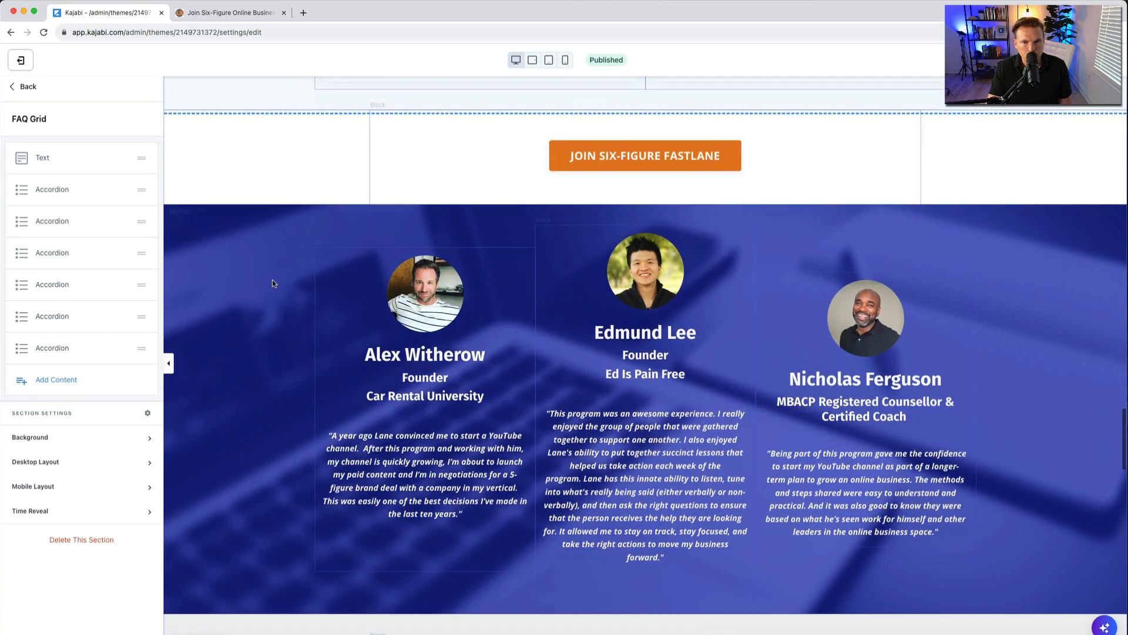
{"action": "scroll", "coordinate": [273, 283], "scroll_direction": "down", "scroll_amount": 7}
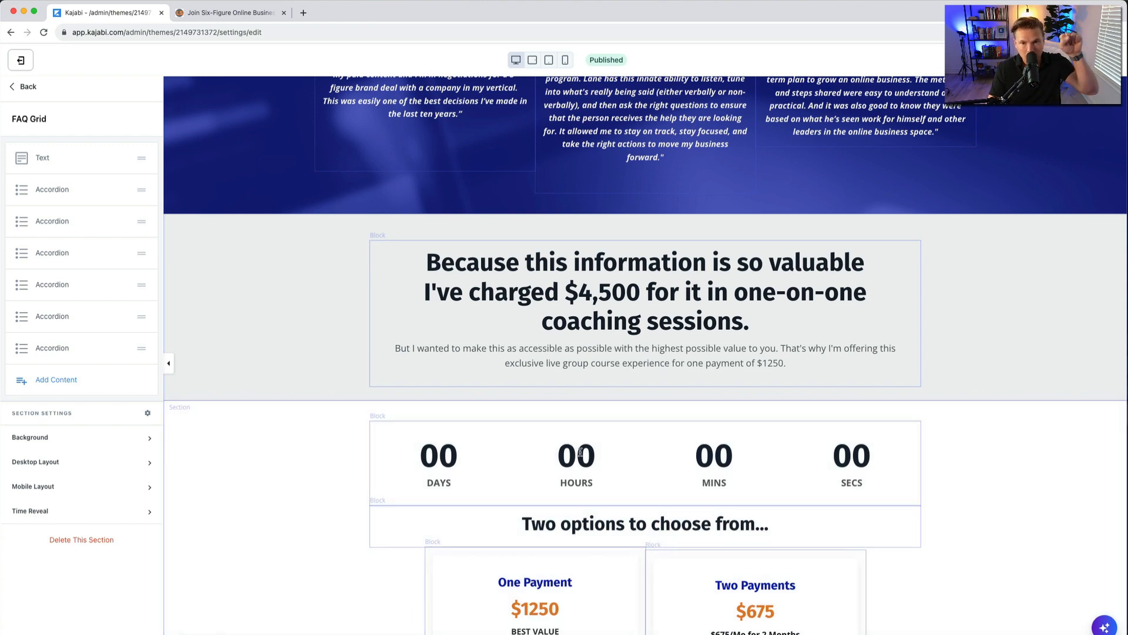
{"action": "scroll", "coordinate": [588, 464], "scroll_direction": "down", "scroll_amount": 2}
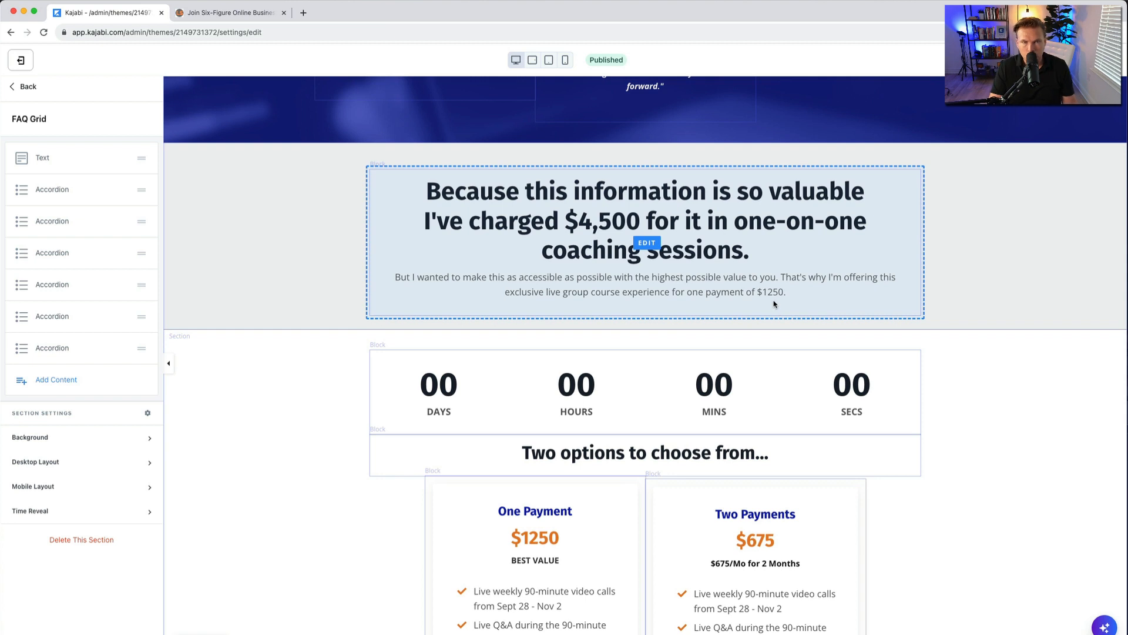
{"action": "scroll", "coordinate": [774, 304], "scroll_direction": "down", "scroll_amount": 4}
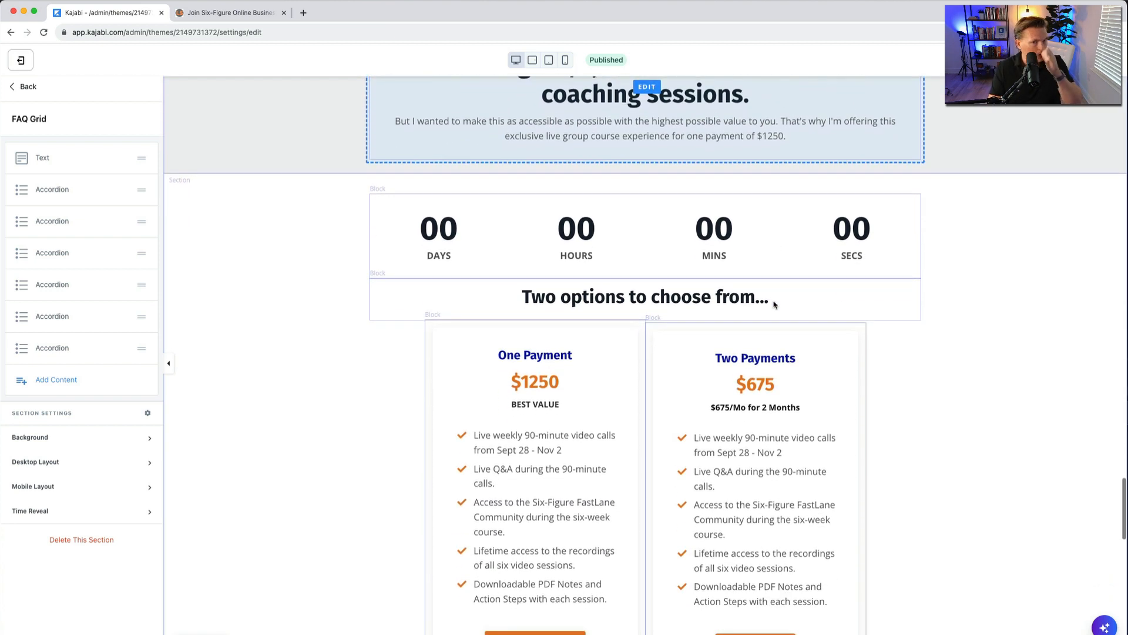
{"action": "scroll", "coordinate": [774, 304], "scroll_direction": "down", "scroll_amount": 3}
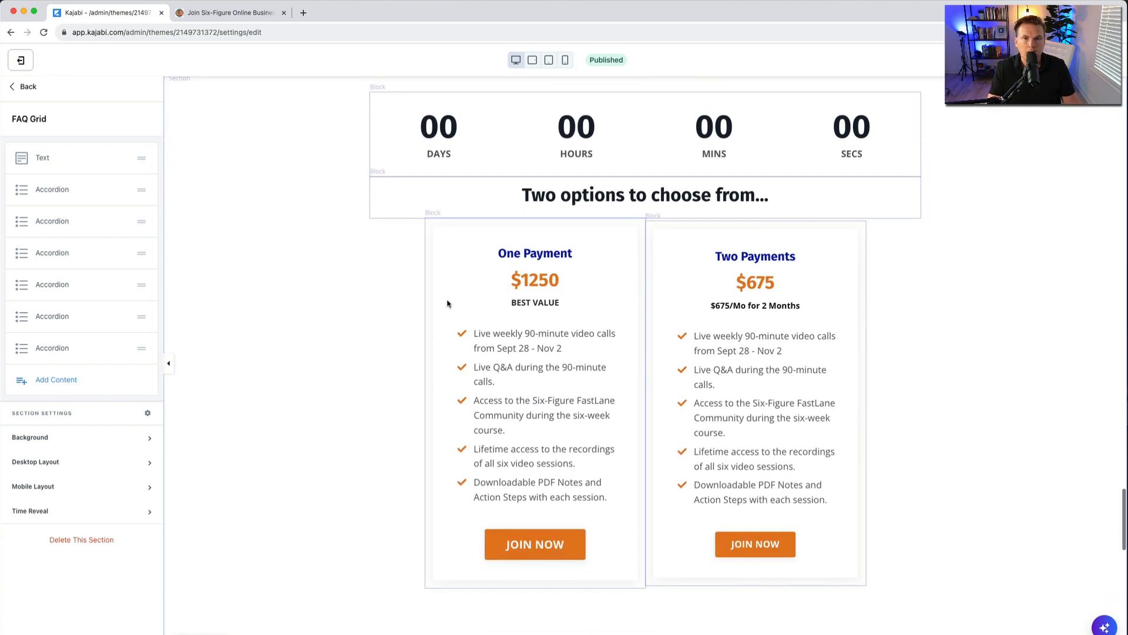
Inspect the Pricing Cards section's blocks and the content types available to add, including Pricing Card, and return to the section.
{"action": "left_click", "coordinate": [339, 344]}
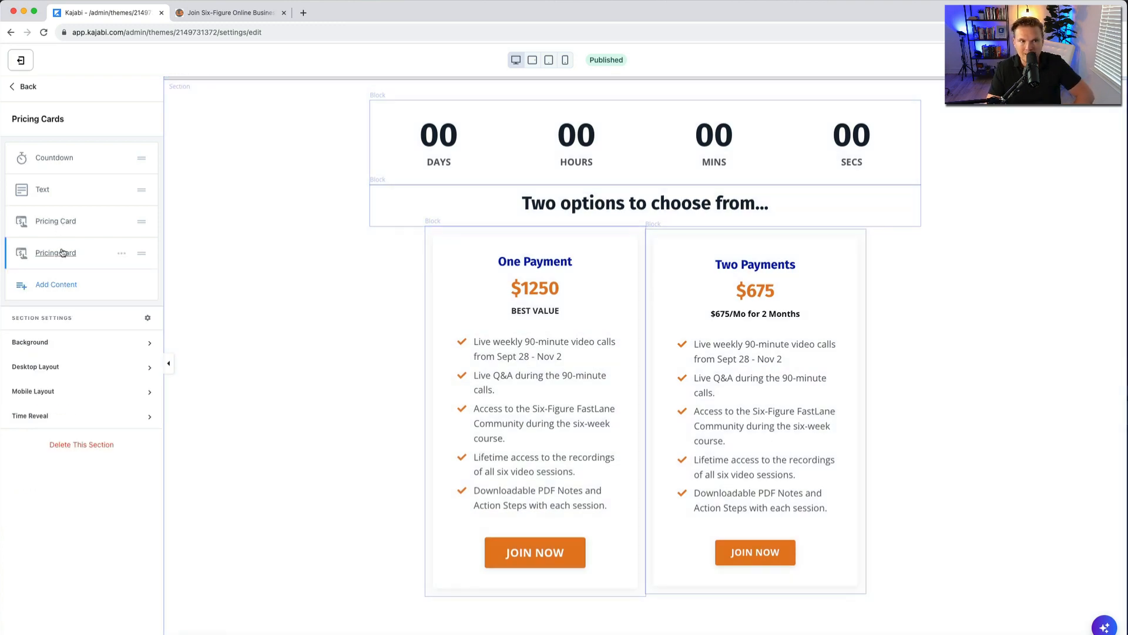
{"action": "left_click", "coordinate": [56, 286]}
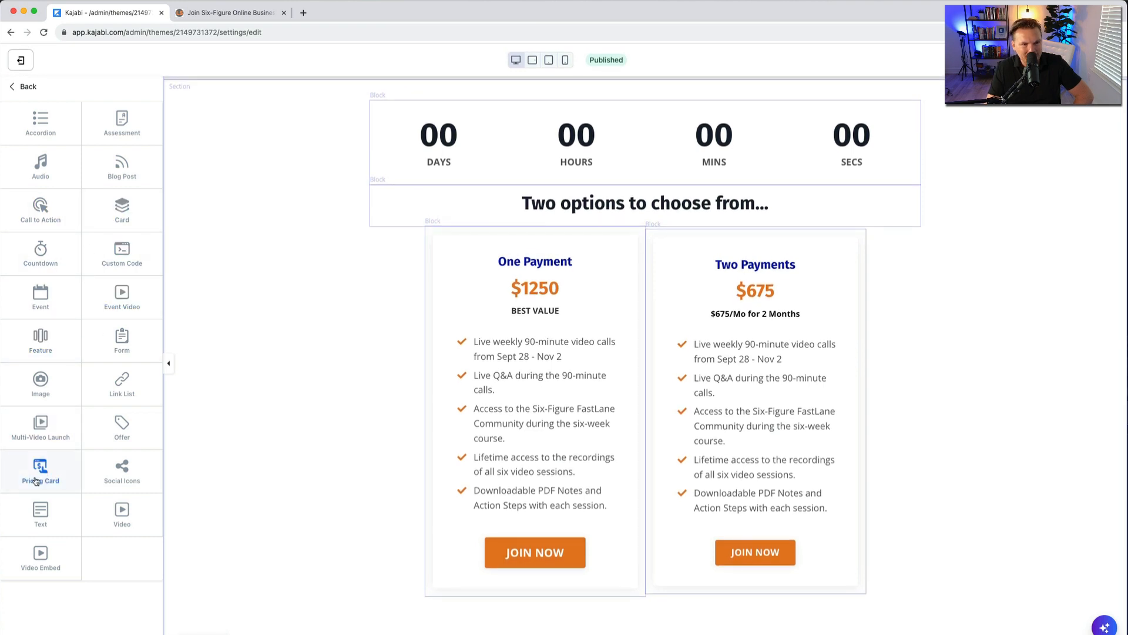
{"action": "left_click", "coordinate": [19, 87]}
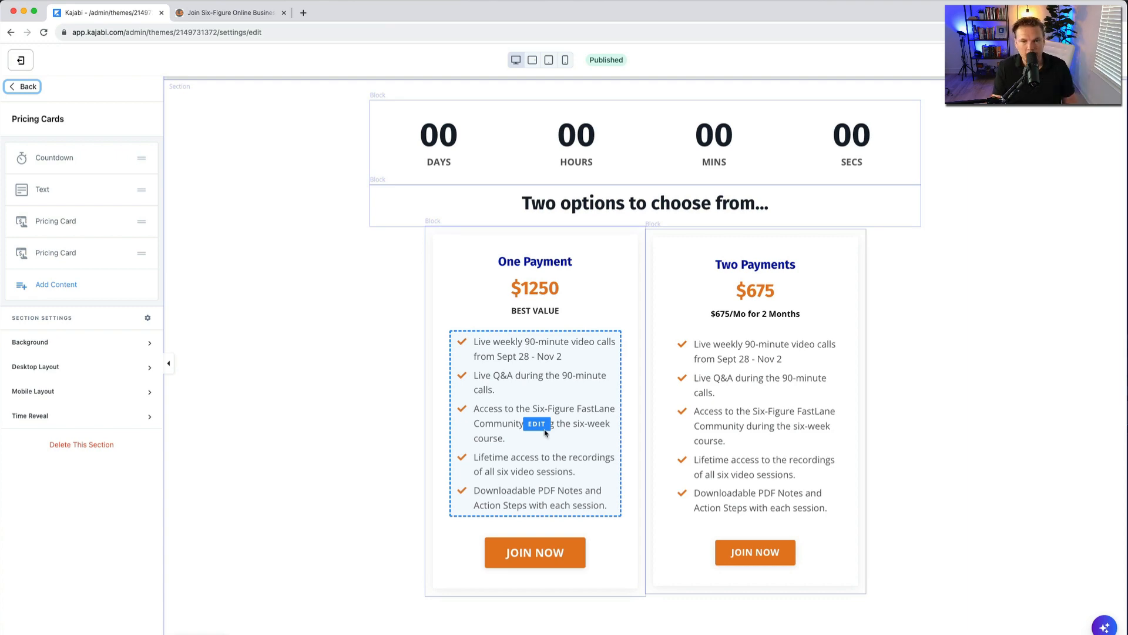
Review the Questions & Answers section below the pricing cards in the editor.
{"action": "scroll", "coordinate": [371, 413], "scroll_direction": "down", "scroll_amount": 12}
{"action": "scroll", "coordinate": [371, 413], "scroll_direction": "up", "scroll_amount": 7}
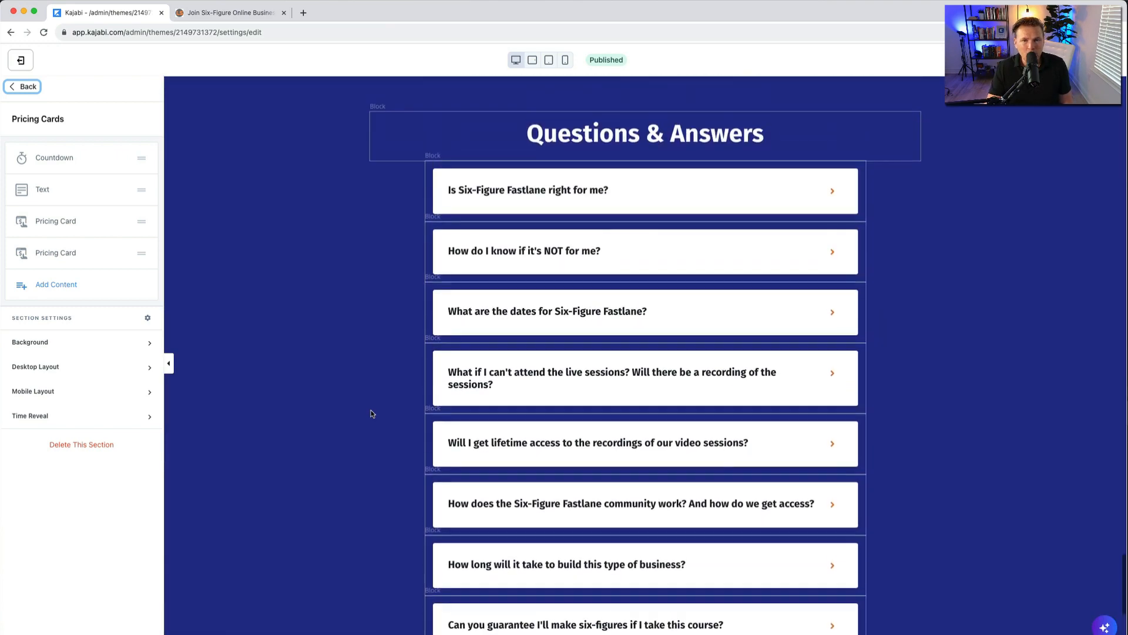
{"action": "scroll", "coordinate": [372, 414], "scroll_direction": "down", "scroll_amount": 4}
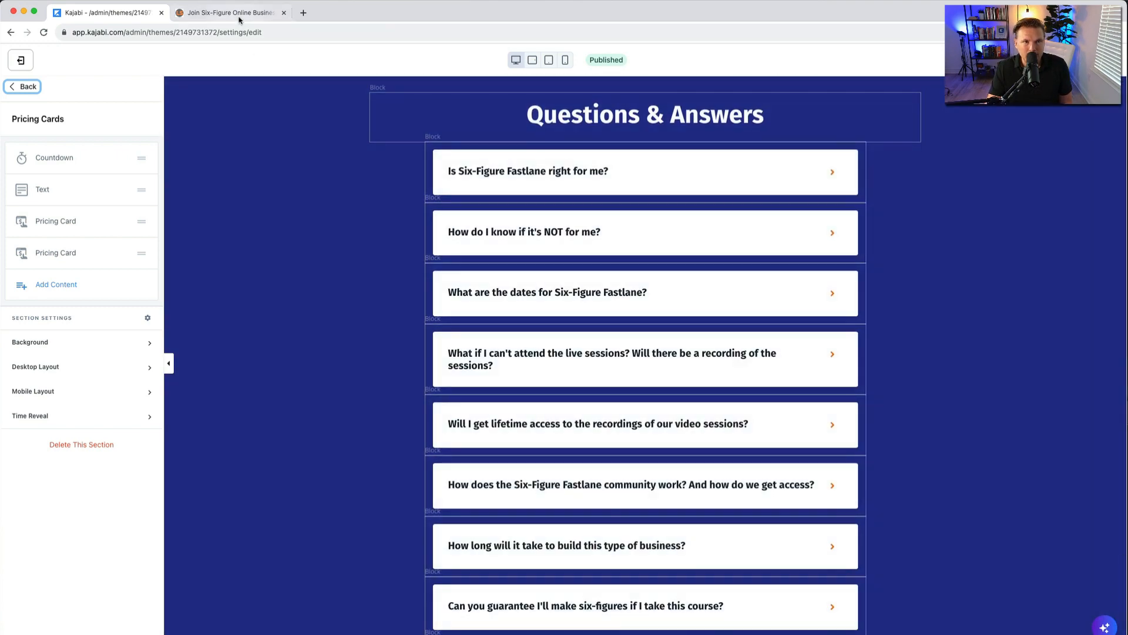
Switch to the live preview, review the Questions & Answers list and expand "Is Six-Figure Fastlane right for me?".
{"action": "left_click", "coordinate": [239, 13]}
{"action": "scroll", "coordinate": [236, 402], "scroll_direction": "down", "scroll_amount": 10}
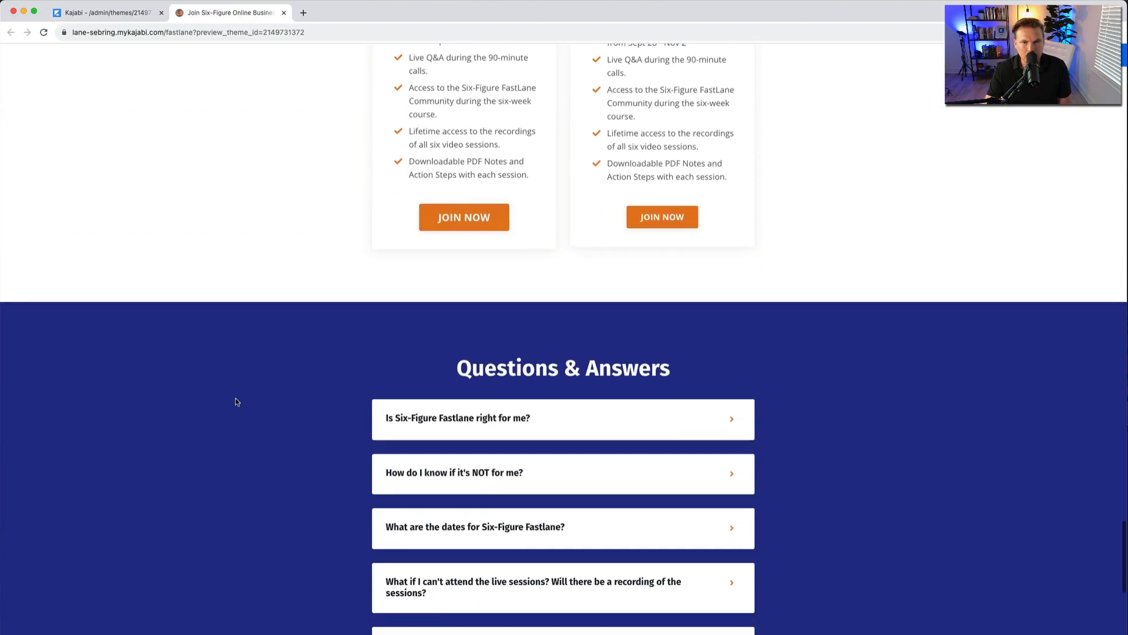
{"action": "scroll", "coordinate": [235, 402], "scroll_direction": "up", "scroll_amount": 2}
{"action": "scroll", "coordinate": [236, 402], "scroll_direction": "down", "scroll_amount": 7}
{"action": "scroll", "coordinate": [236, 402], "scroll_direction": "down", "scroll_amount": 5}
{"action": "scroll", "coordinate": [237, 402], "scroll_direction": "up", "scroll_amount": 2}
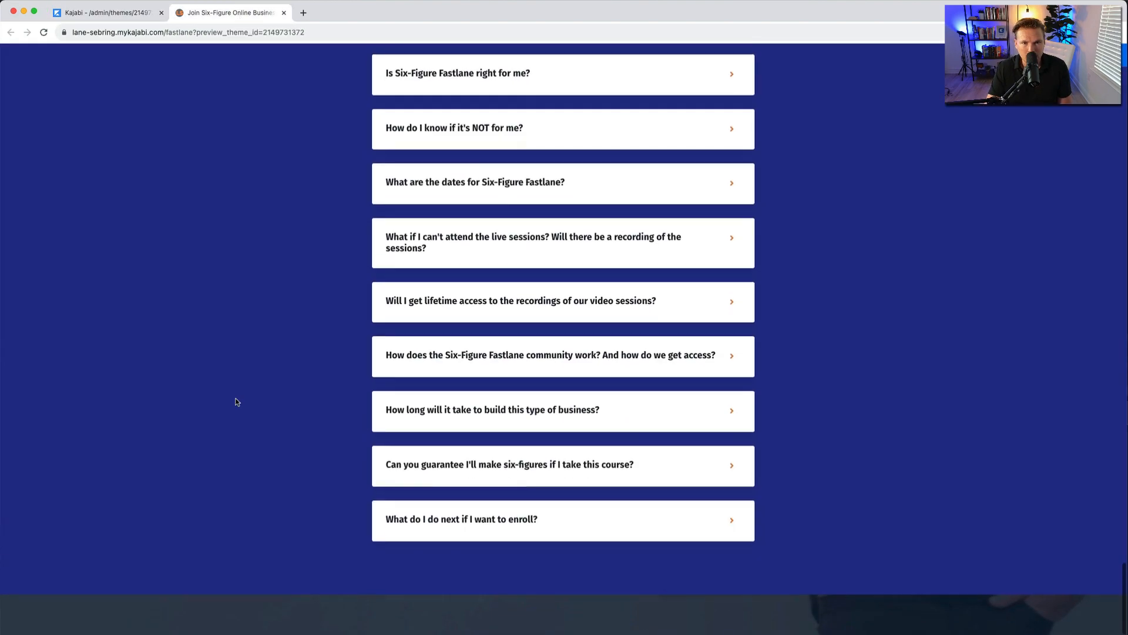
{"action": "left_click", "coordinate": [486, 130]}
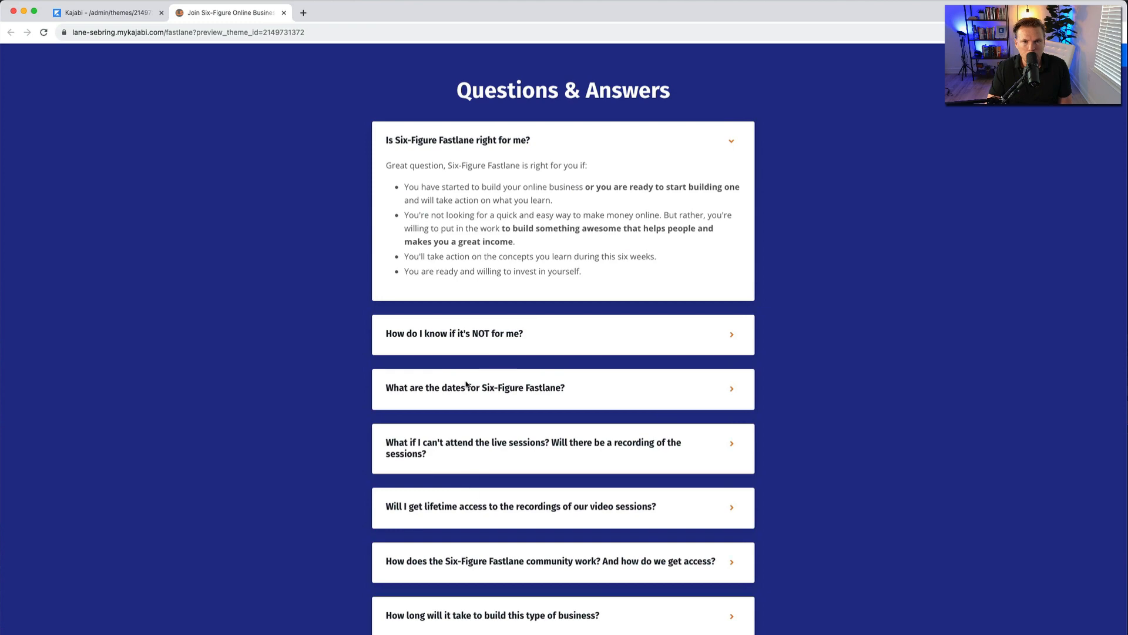
Expand the questions on who the course is not for, its dates and missed live sessions, and review their answers.
{"action": "left_click", "coordinate": [468, 336]}
{"action": "scroll", "coordinate": [499, 339], "scroll_direction": "down", "scroll_amount": 3}
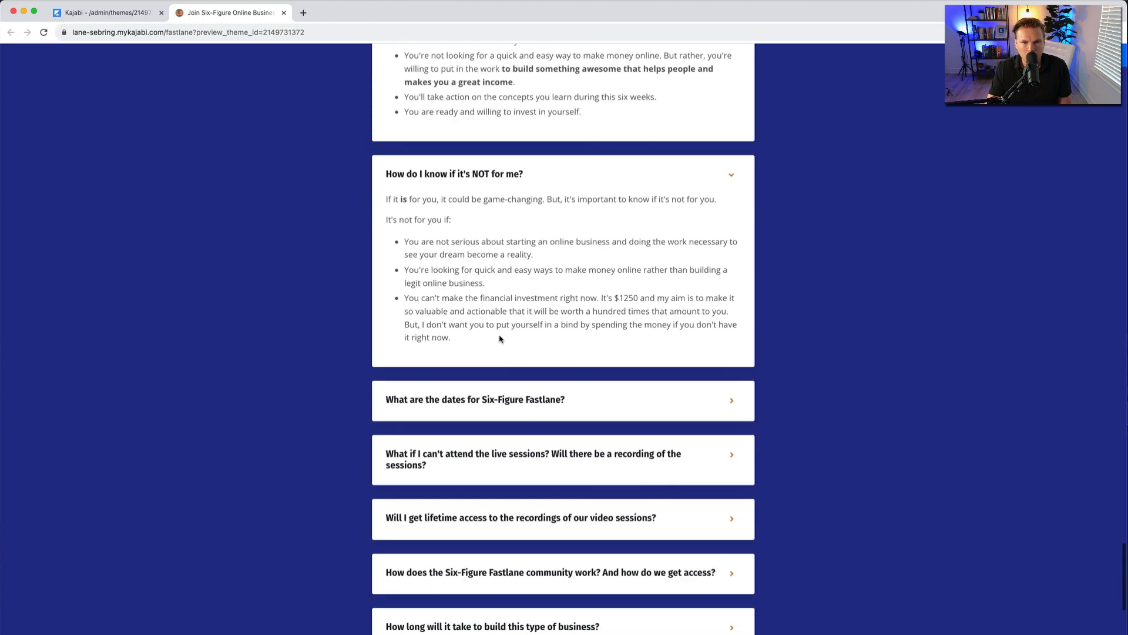
{"action": "left_click", "coordinate": [504, 405]}
{"action": "scroll", "coordinate": [498, 486], "scroll_direction": "down", "scroll_amount": 2}
{"action": "left_click", "coordinate": [487, 534]}
{"action": "scroll", "coordinate": [491, 535], "scroll_direction": "down", "scroll_amount": 7}
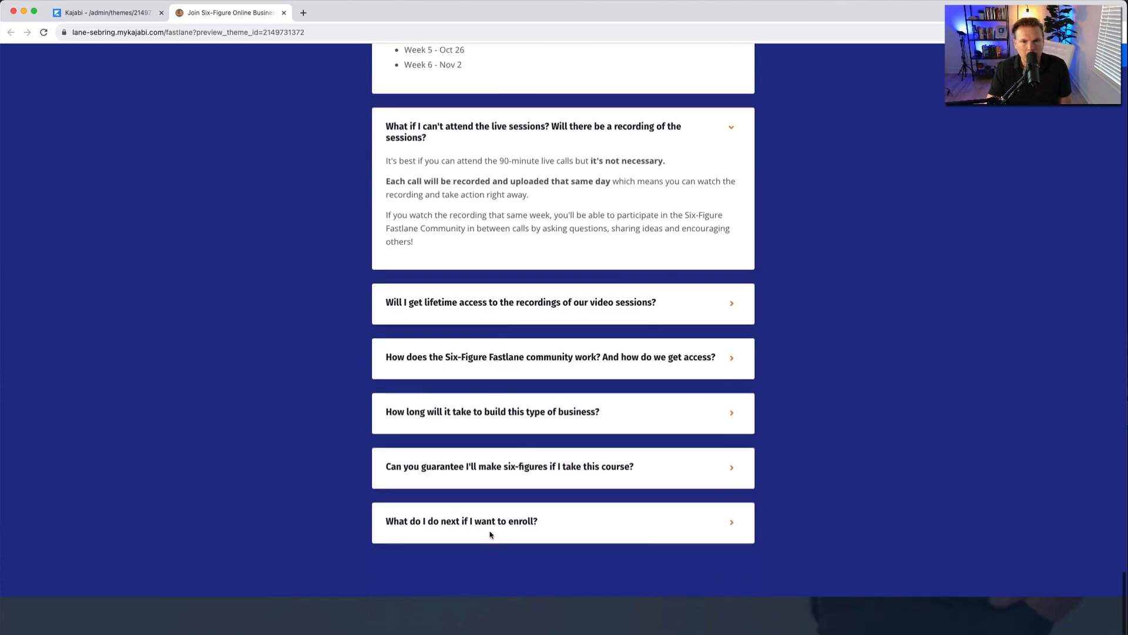
Expand and review the remaining answers, from lifetime access to recordings through "What do I do next if I want to enroll?".
{"action": "left_click", "coordinate": [520, 302]}
{"action": "scroll", "coordinate": [520, 309], "scroll_direction": "down", "scroll_amount": 1}
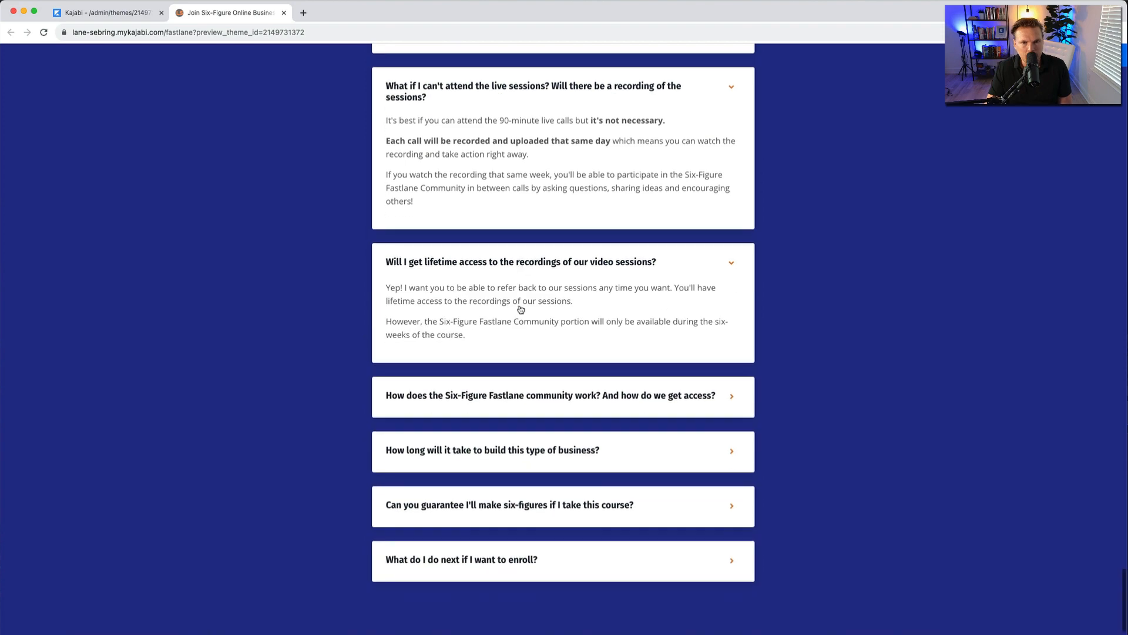
{"action": "left_click", "coordinate": [518, 397]}
{"action": "scroll", "coordinate": [532, 470], "scroll_direction": "down", "scroll_amount": 4}
{"action": "left_click", "coordinate": [520, 431]}
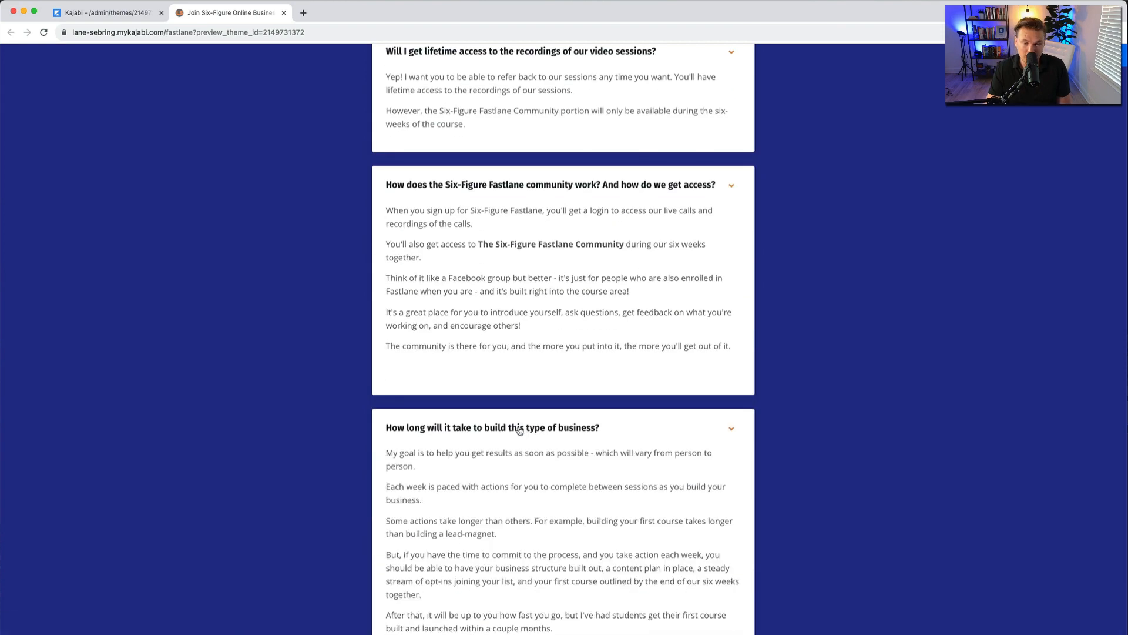
{"action": "scroll", "coordinate": [521, 428], "scroll_direction": "down", "scroll_amount": 5}
{"action": "left_click", "coordinate": [533, 348]}
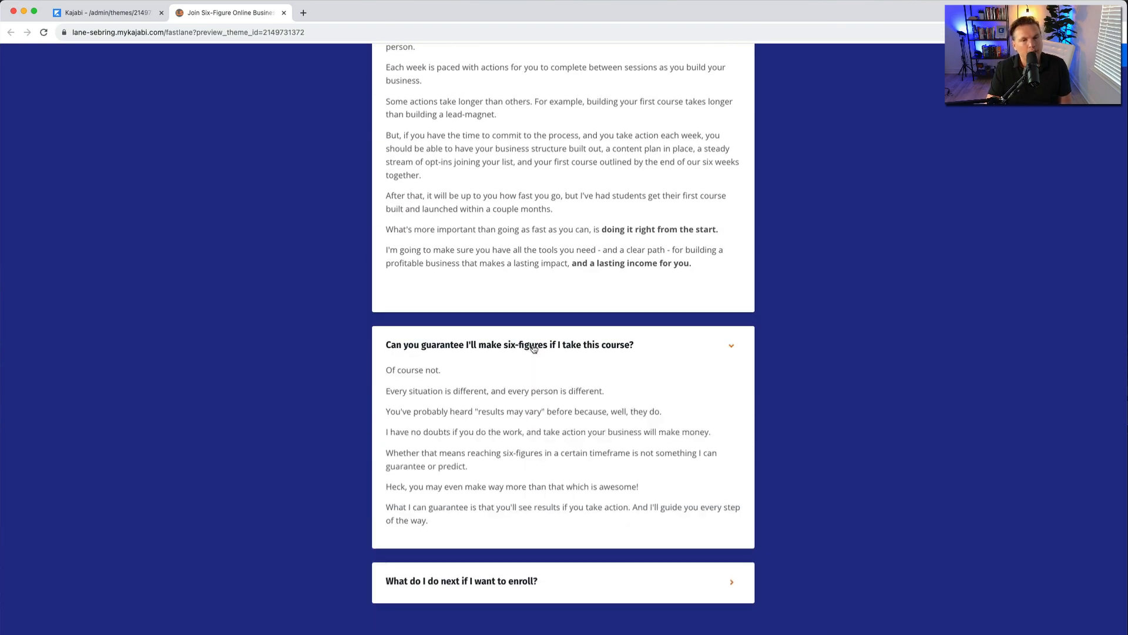
{"action": "scroll", "coordinate": [534, 347], "scroll_direction": "down", "scroll_amount": 4}
{"action": "left_click", "coordinate": [478, 399]}
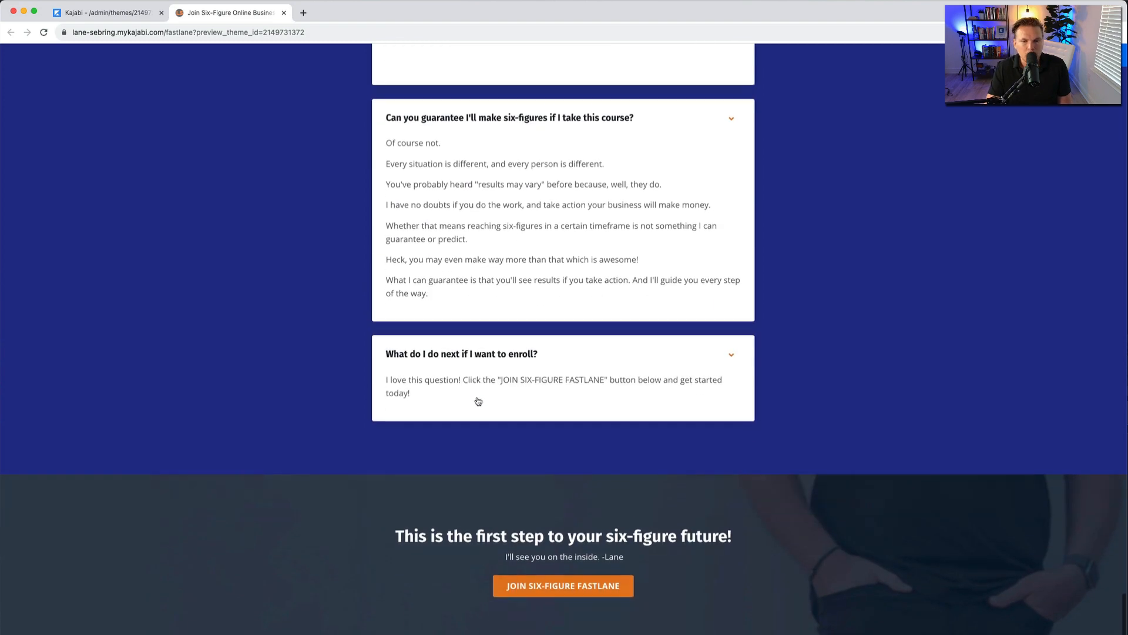
Review the live preview from the expanded answers up to the "Introducing..." section and back down to Questions & Answers.
{"action": "scroll", "coordinate": [478, 400], "scroll_direction": "up", "scroll_amount": 12}
{"action": "scroll", "coordinate": [478, 400], "scroll_direction": "up", "scroll_amount": 10}
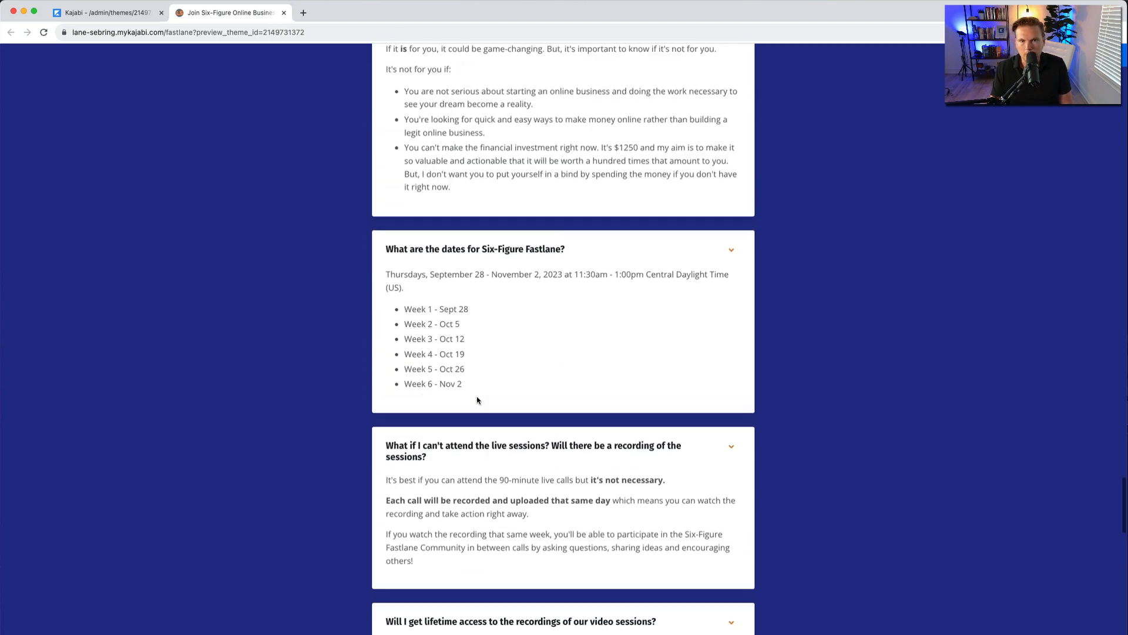
{"action": "scroll", "coordinate": [478, 399], "scroll_direction": "up", "scroll_amount": 4}
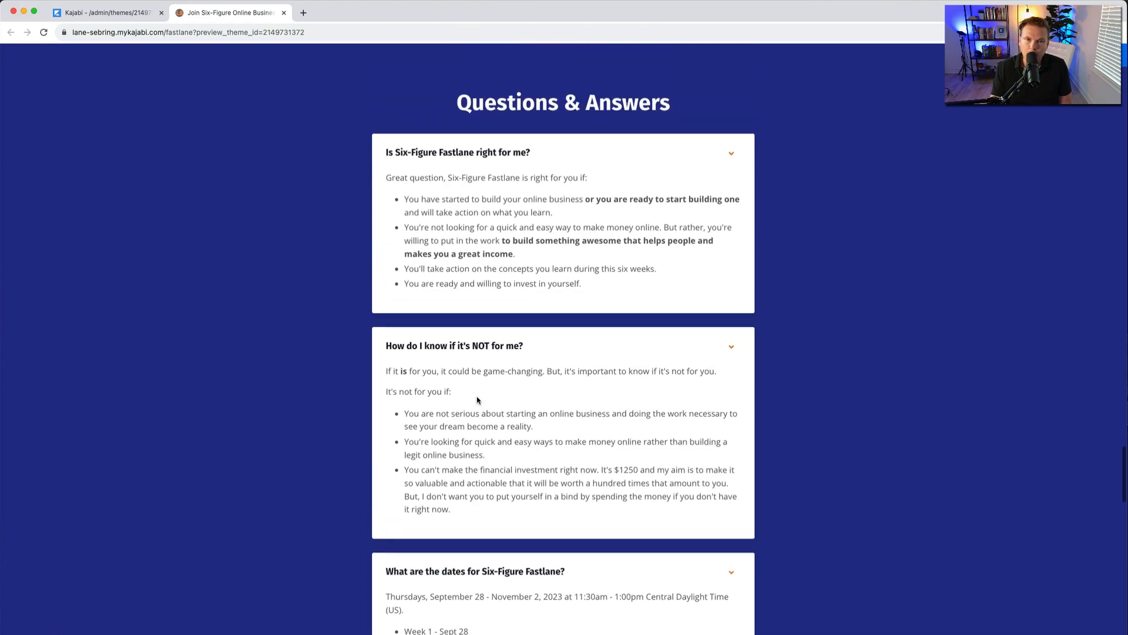
{"action": "scroll", "coordinate": [477, 400], "scroll_direction": "up", "scroll_amount": 15}
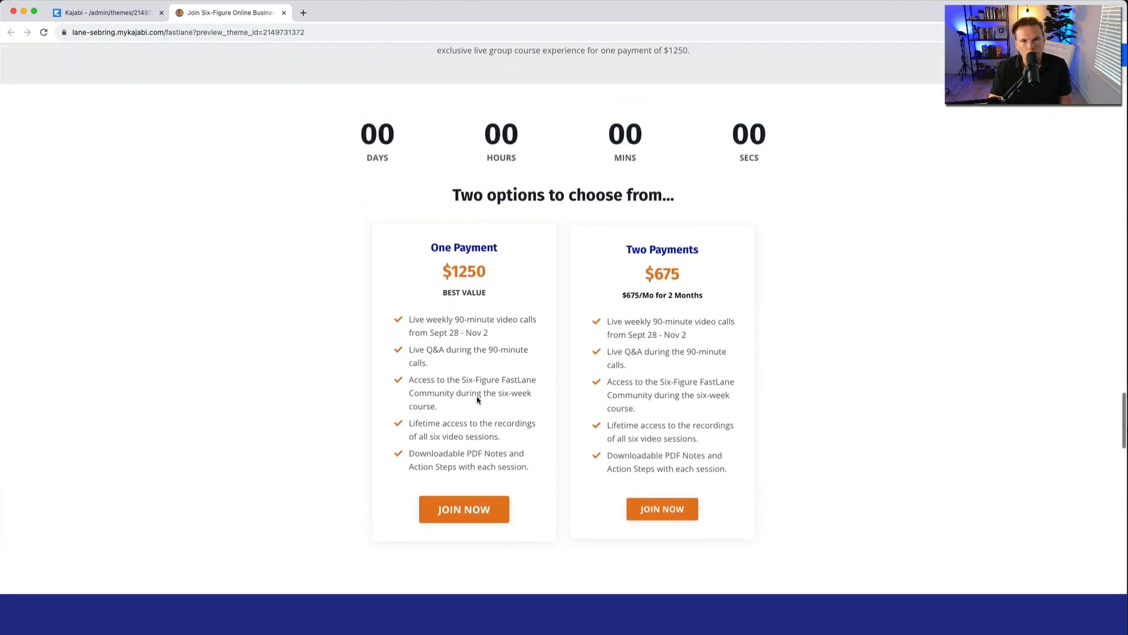
{"action": "scroll", "coordinate": [478, 400], "scroll_direction": "up", "scroll_amount": 20}
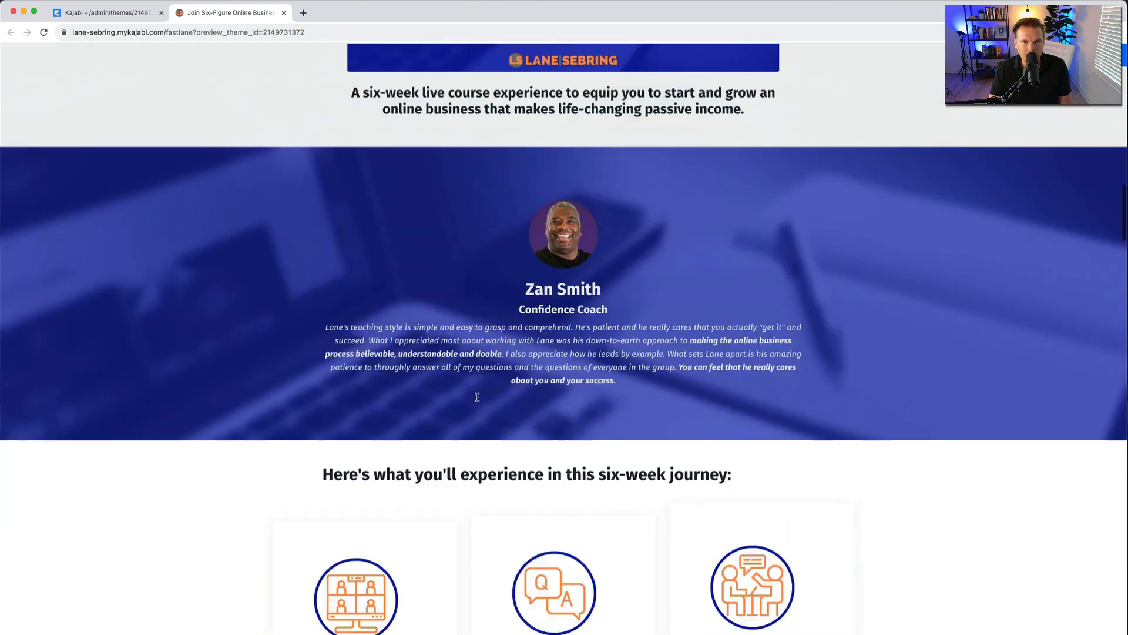
{"action": "scroll", "coordinate": [478, 397], "scroll_direction": "down", "scroll_amount": 10}
{"action": "scroll", "coordinate": [477, 385], "scroll_direction": "down", "scroll_amount": 15}
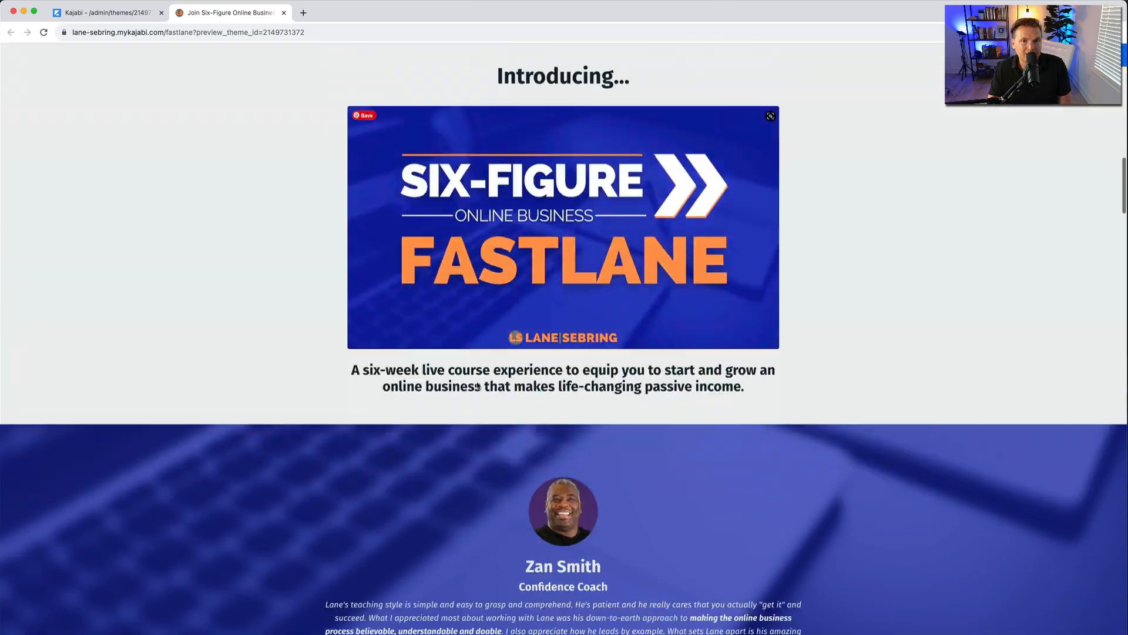
{"action": "scroll", "coordinate": [477, 340], "scroll_direction": "down", "scroll_amount": 20}
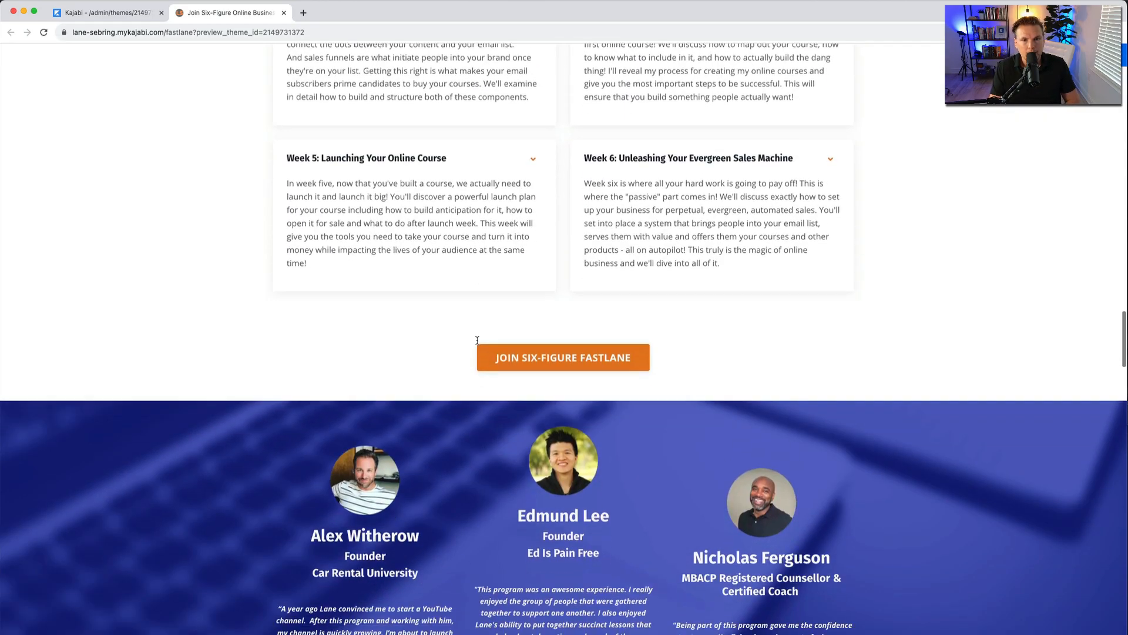
{"action": "scroll", "coordinate": [478, 340], "scroll_direction": "down", "scroll_amount": 9}
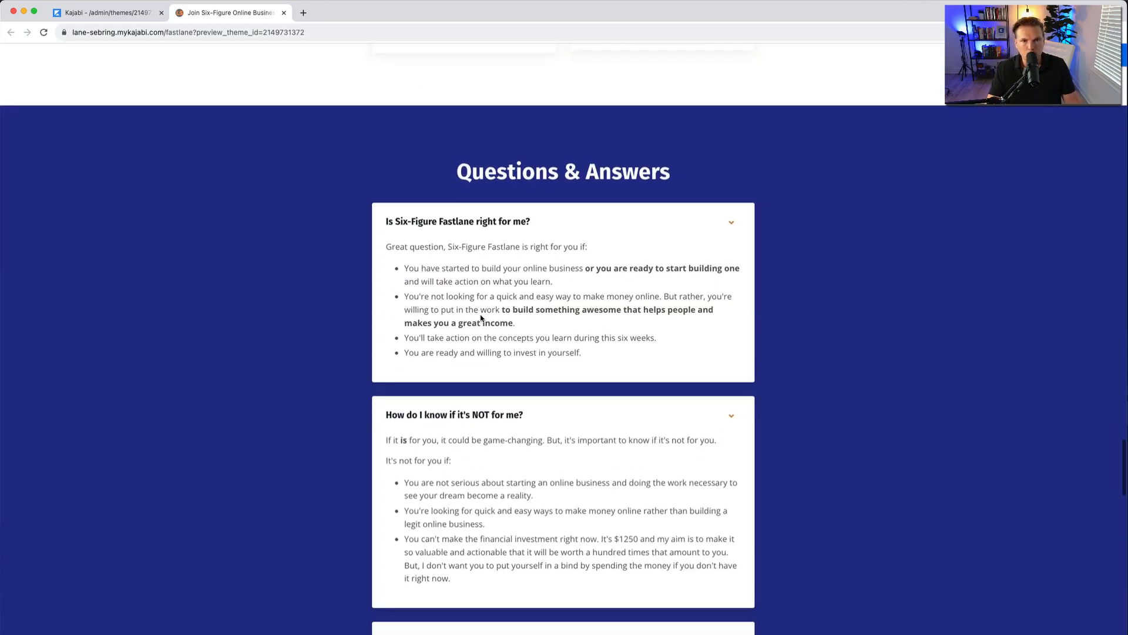
Review the price anchor and payment options in the editor, and open the One Payment checkout from the live preview.
{"action": "left_click", "coordinate": [102, 11]}
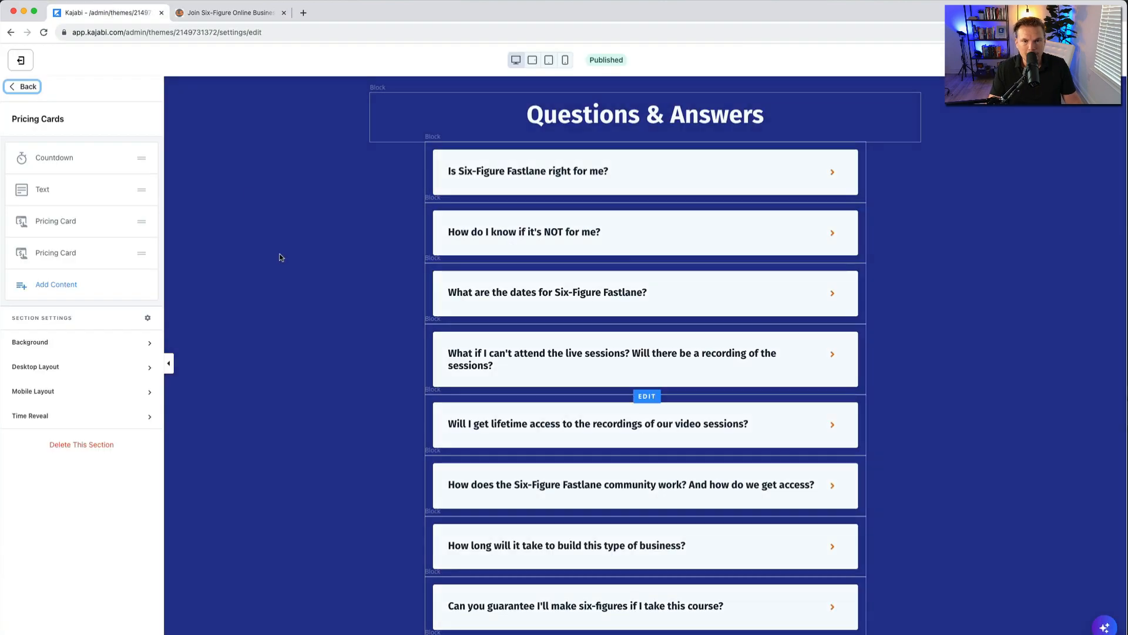
{"action": "scroll", "coordinate": [270, 402], "scroll_direction": "up", "scroll_amount": 9}
{"action": "scroll", "coordinate": [270, 402], "scroll_direction": "up", "scroll_amount": 10}
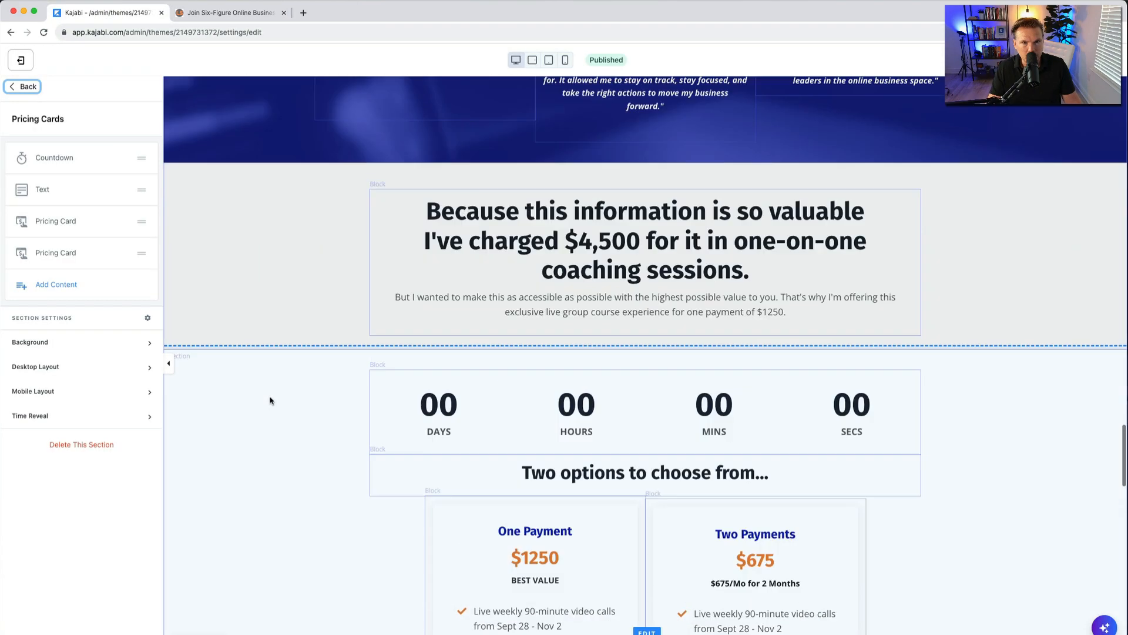
{"action": "left_click", "coordinate": [231, 13]}
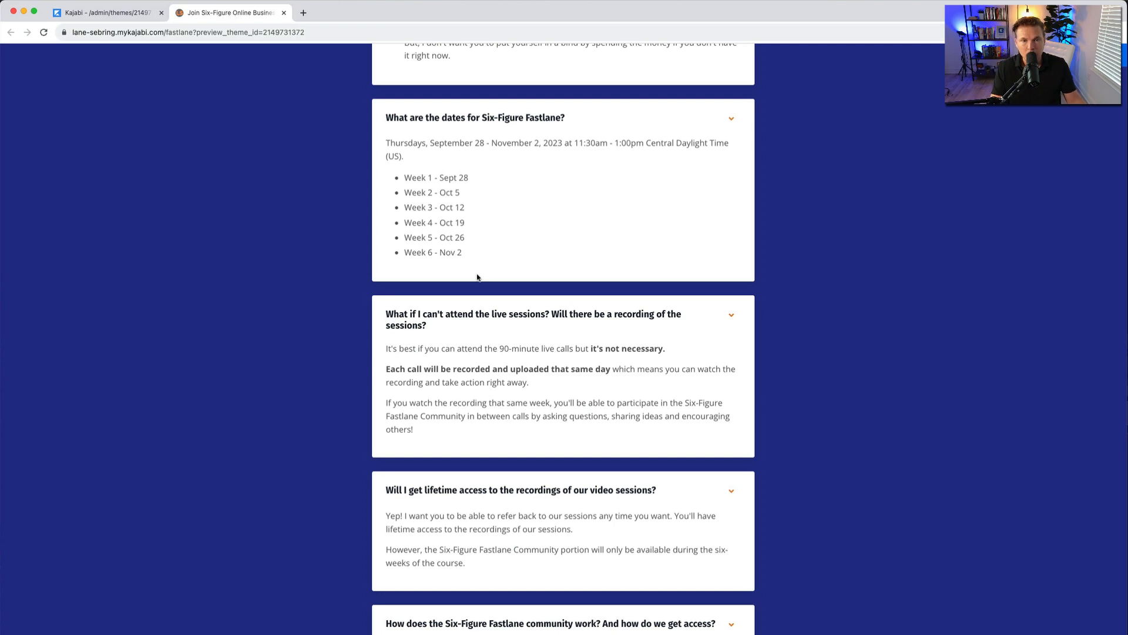
{"action": "scroll", "coordinate": [477, 278], "scroll_direction": "up", "scroll_amount": 10}
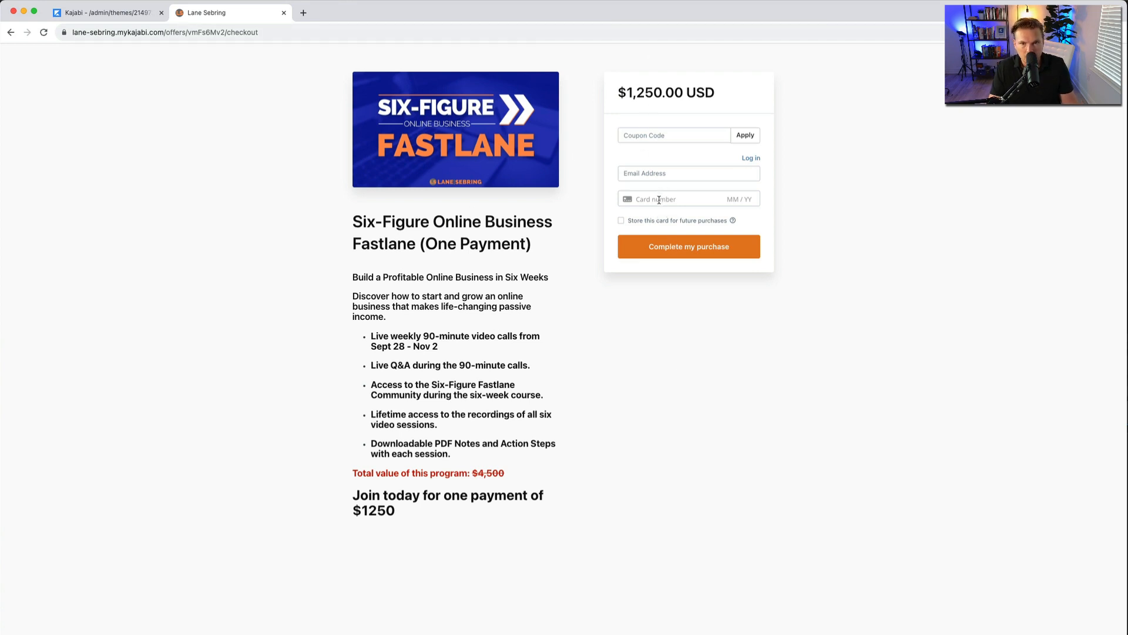
Return to the editor and review the sales page from the curriculum section downward.
{"action": "left_click", "coordinate": [103, 12]}
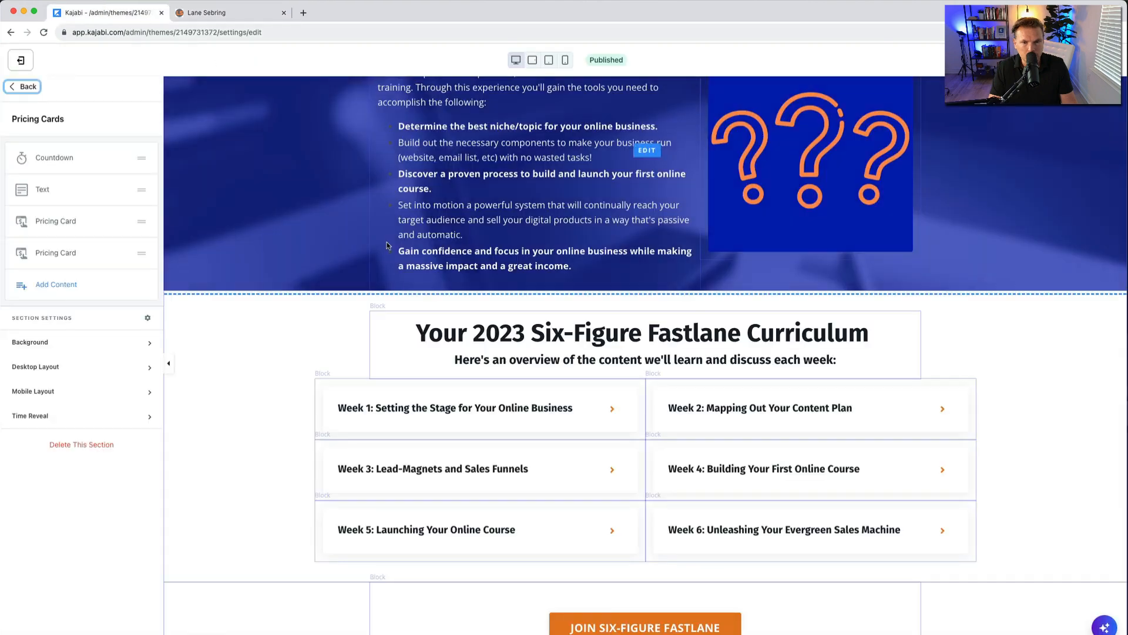
{"action": "scroll", "coordinate": [601, 580], "scroll_direction": "down", "scroll_amount": 3}
{"action": "scroll", "coordinate": [601, 580], "scroll_direction": "down", "scroll_amount": 1}
Go back from the One Payment checkout to the live preview and open the Two Payments option's checkout.
{"action": "left_click", "coordinate": [194, 13]}
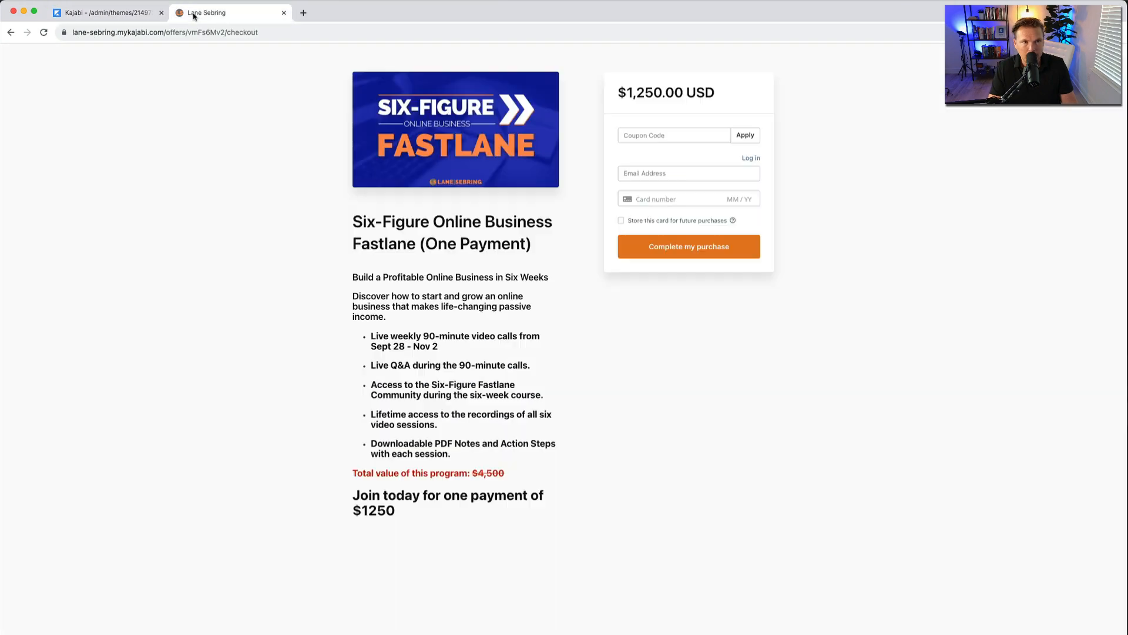
{"action": "left_click", "coordinate": [10, 32]}
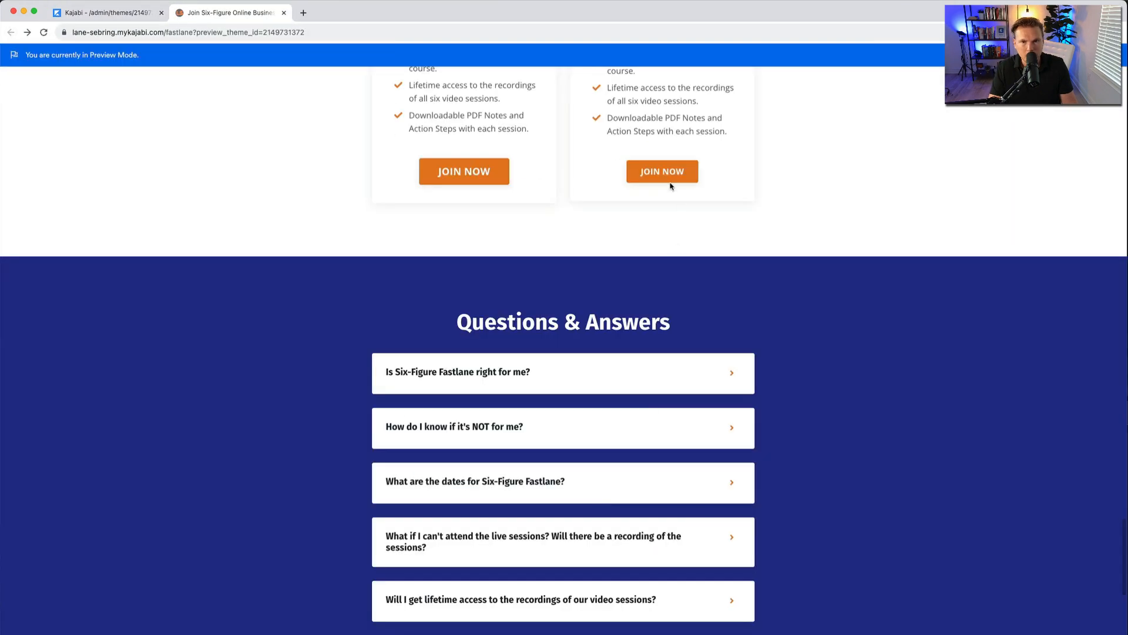
{"action": "left_click", "coordinate": [668, 178]}
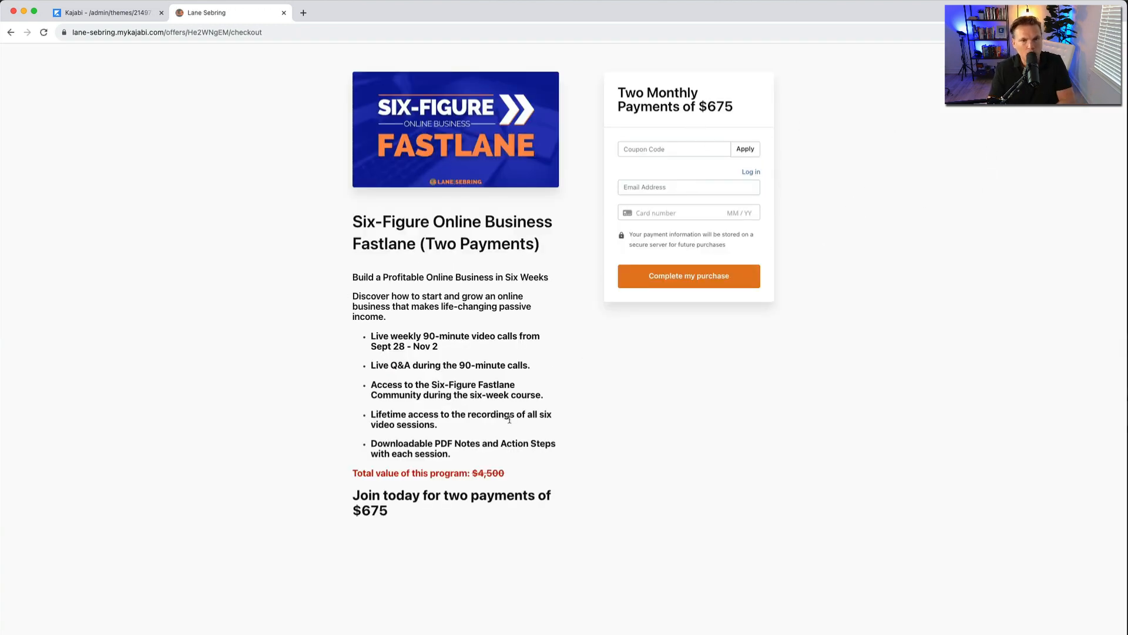
Return to the page editor and review the sales page's opening sections, up to the closed-enrollment notice.
{"action": "key", "text": "ctrl+shift+Tab"}
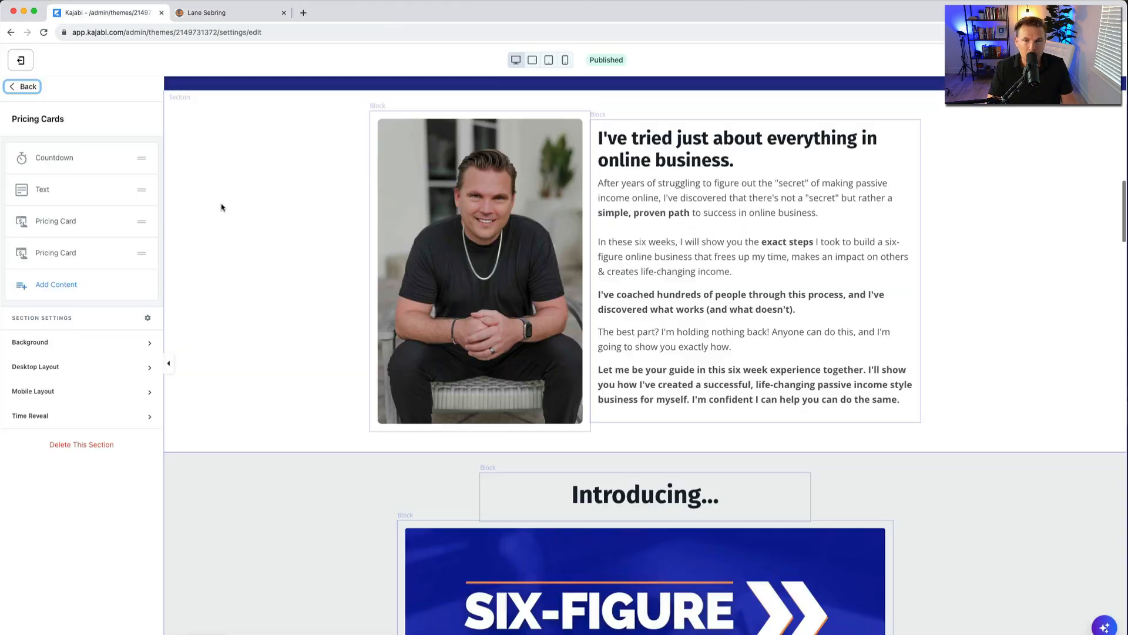
{"action": "scroll", "coordinate": [221, 205], "scroll_direction": "up", "scroll_amount": 15}
{"action": "scroll", "coordinate": [221, 207], "scroll_direction": "up", "scroll_amount": 2}
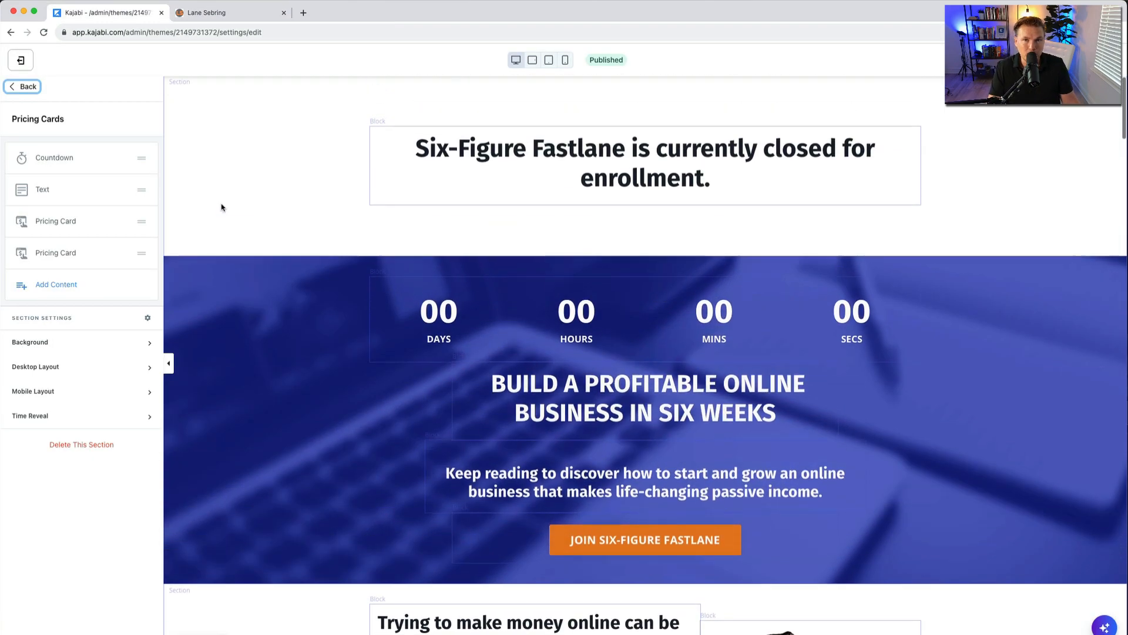